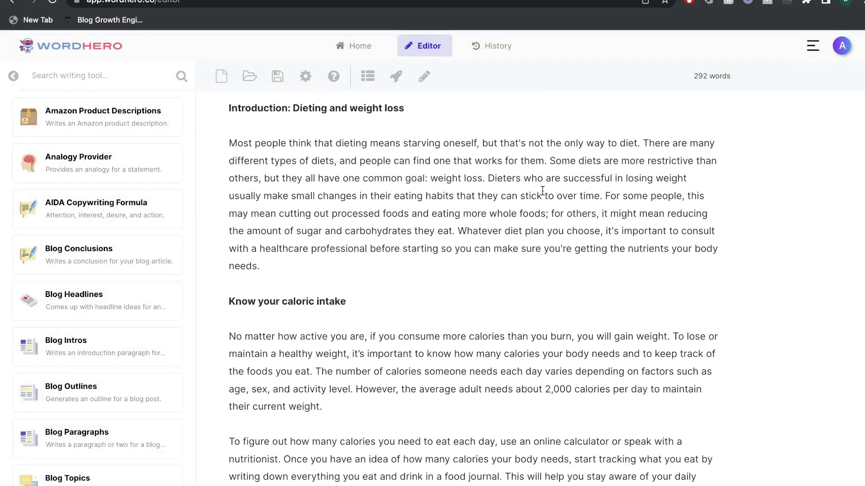
Look through the dieting and weight loss article in the WordHero editor
scroll(543, 193, "down", 4)
scroll(542, 191, "down", 5)
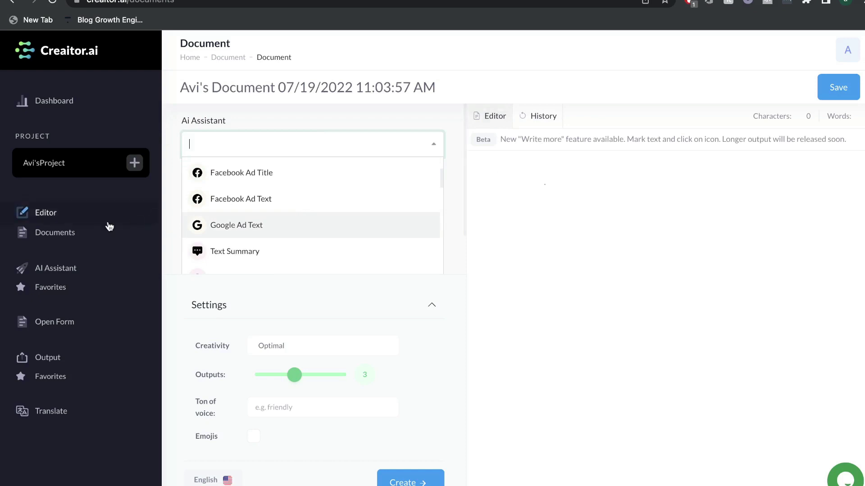
Switch to Creaitor.ai, open its AI Assistant selection and browse the available writing templates
left_click(72, 271)
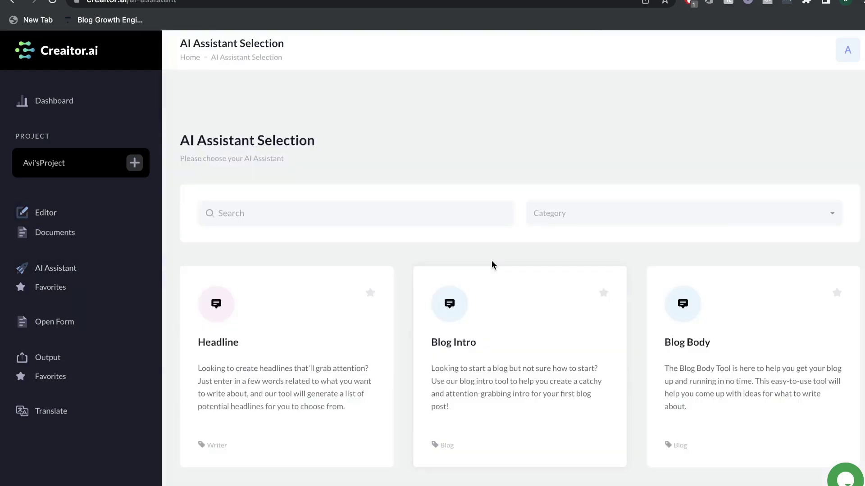
scroll(491, 264, "down", 7)
scroll(493, 266, "down", 12)
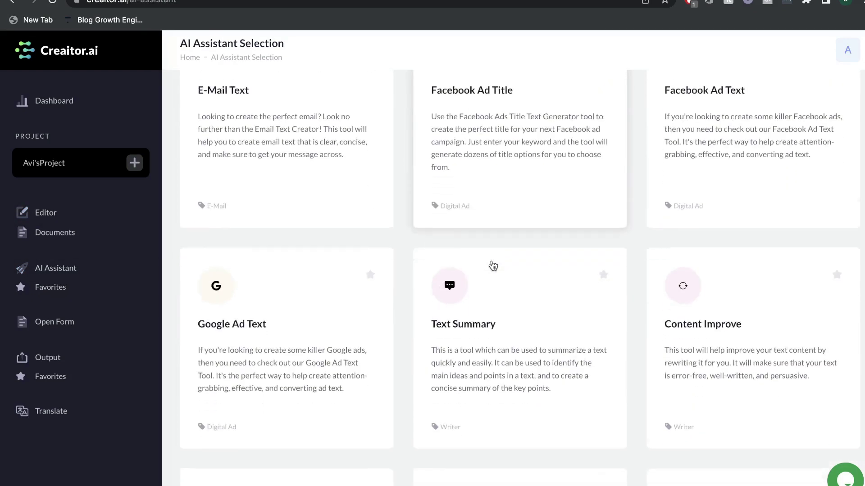
scroll(492, 265, "down", 12)
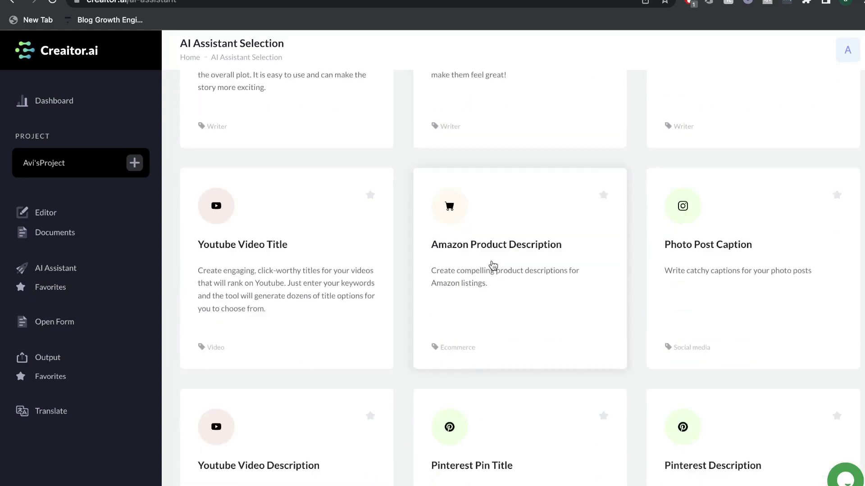
scroll(492, 266, "down", 7)
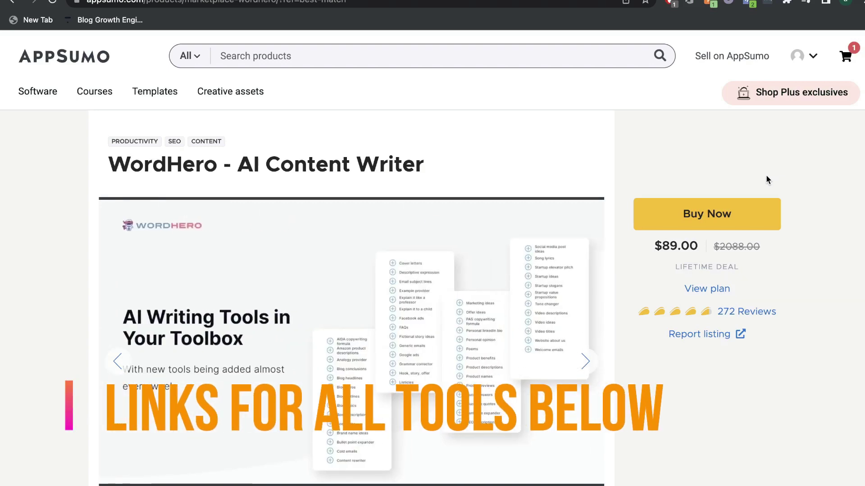
Examine the WordHero deal on AppSumo, covering its price, plan features and deal description
scroll(712, 366, "down", 1)
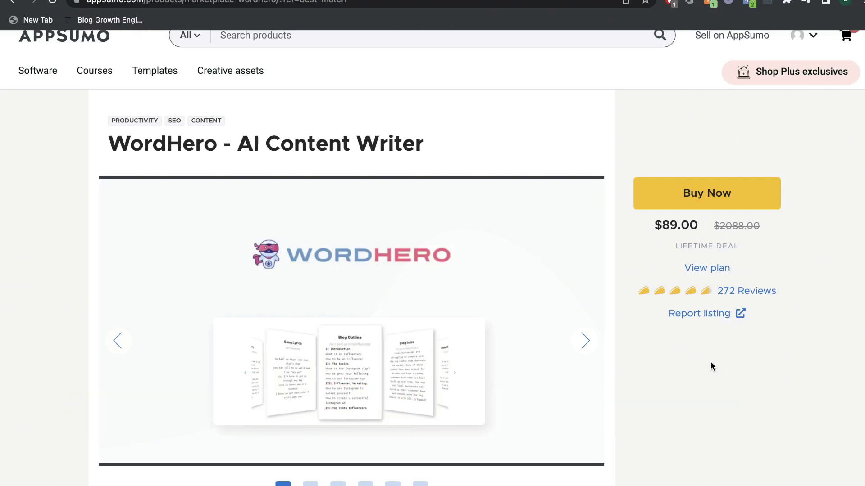
scroll(653, 327, "down", 3)
scroll(653, 327, "down", 1)
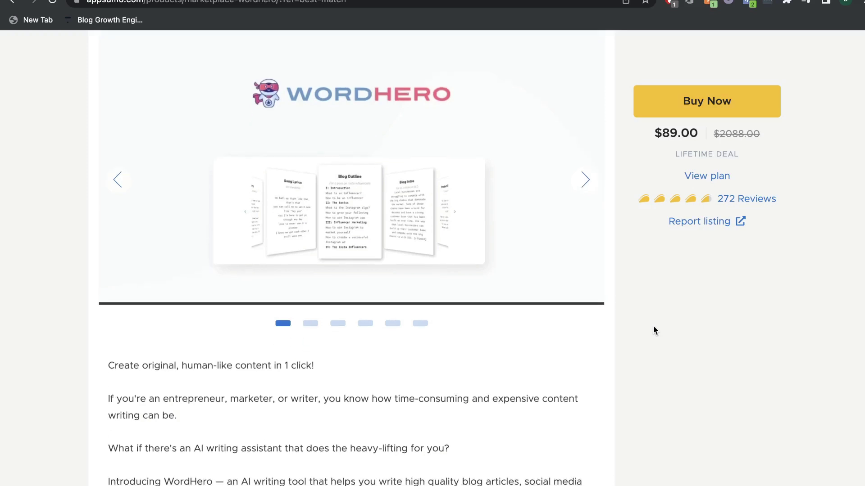
scroll(349, 213, "down", 15)
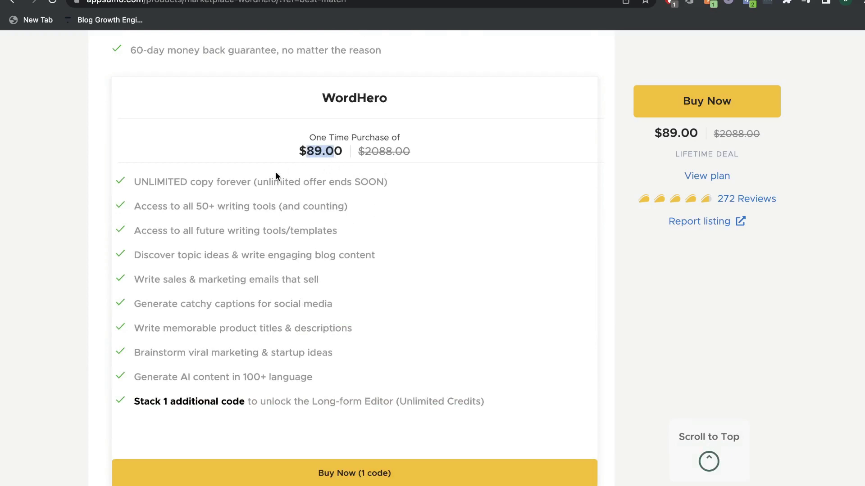
scroll(212, 207, "up", 10)
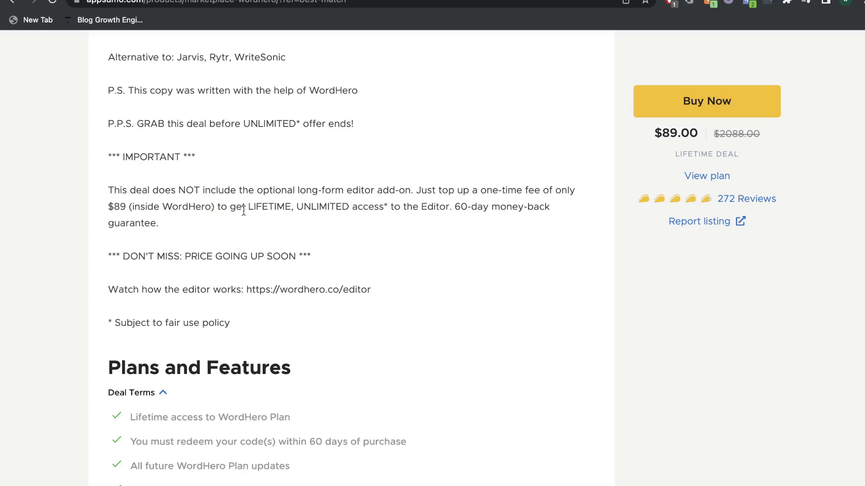
Highlight the long-form editor add-on and its one-time fee in the WordHero deal notes, and view the Pricing slide in Canva
left_click_drag(298, 189, 411, 186)
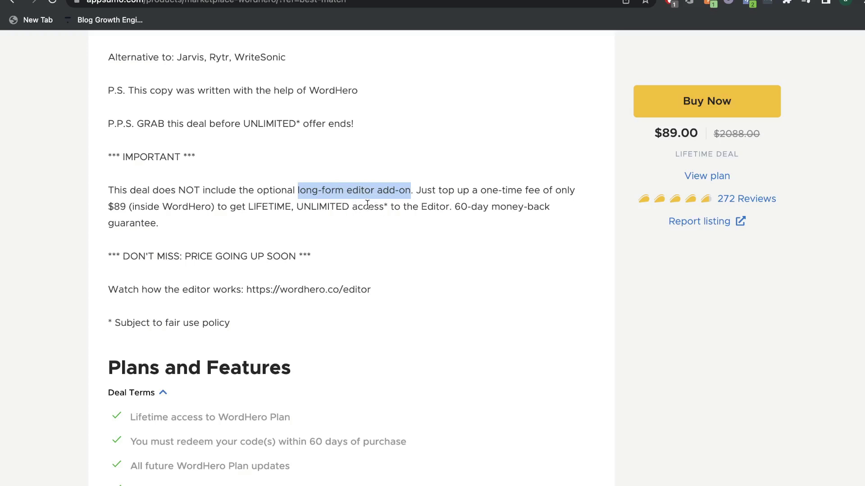
scroll(368, 208, "down", 1)
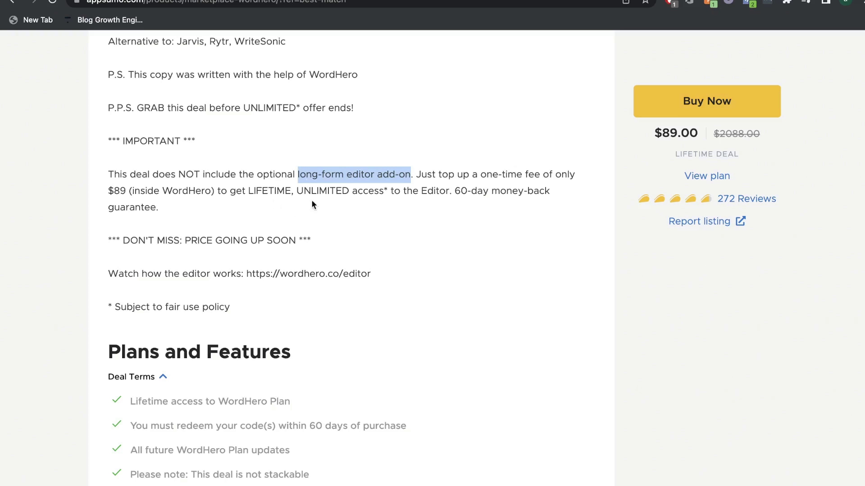
left_click_drag(106, 193, 132, 192)
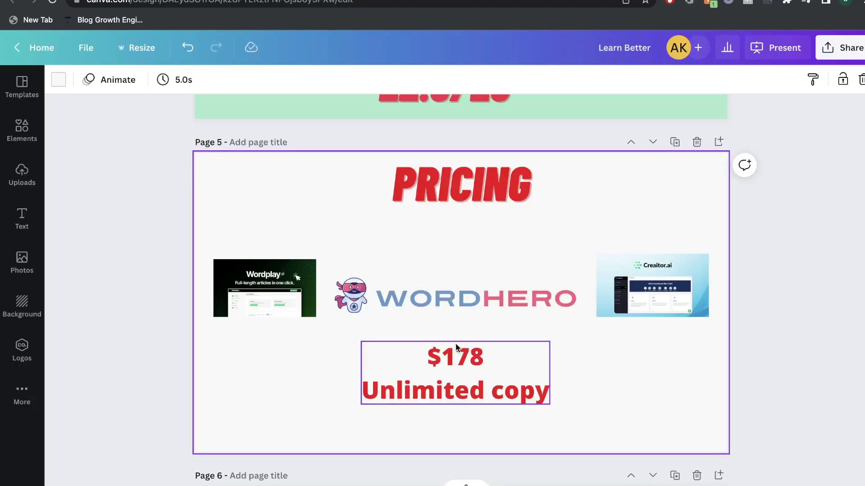
scroll(465, 363, "down", 1)
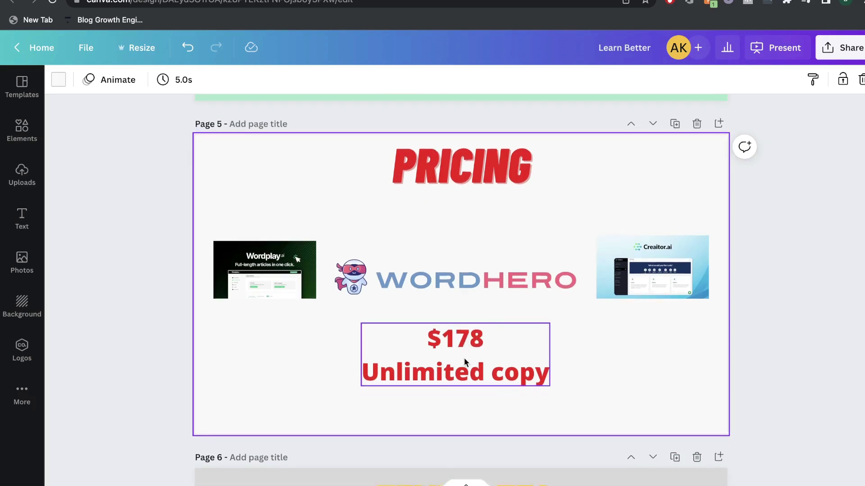
scroll(466, 363, "down", 1)
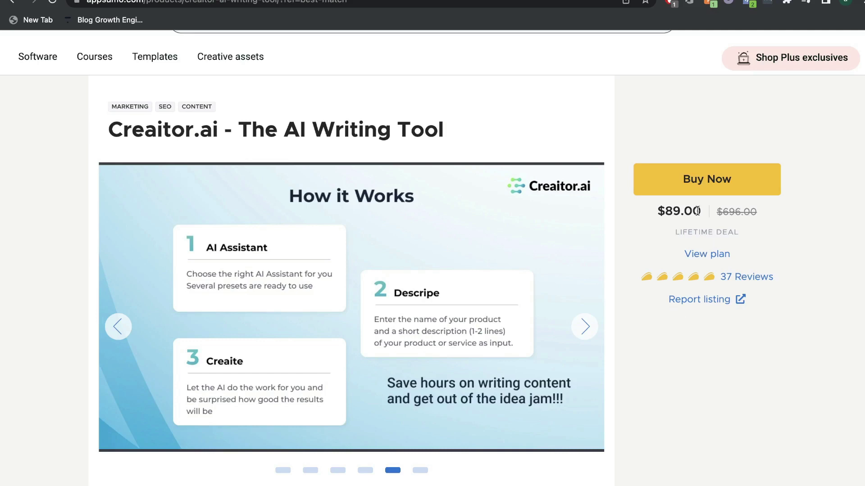
Highlight the Creaitor.ai price on AppSumo and review its benefits, unlimited characters offer and deal terms
left_click_drag(665, 212, 700, 214)
scroll(648, 324, "down", 15)
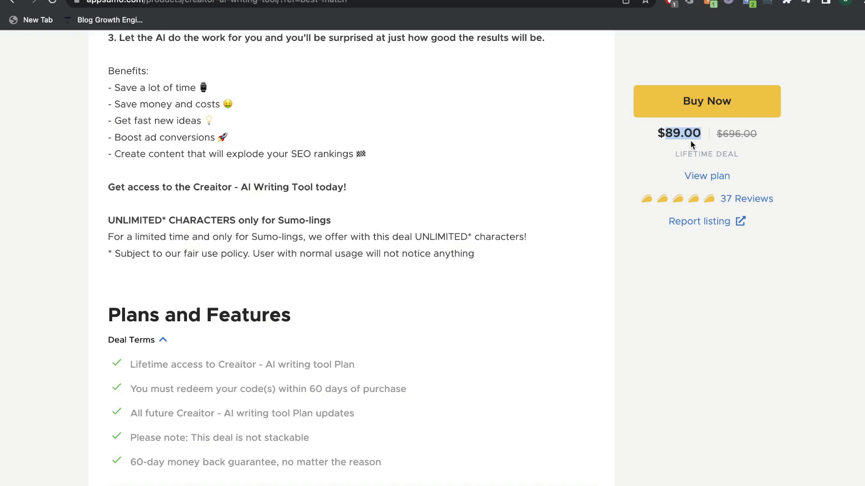
scroll(536, 242, "down", 2)
scroll(383, 175, "up", 2)
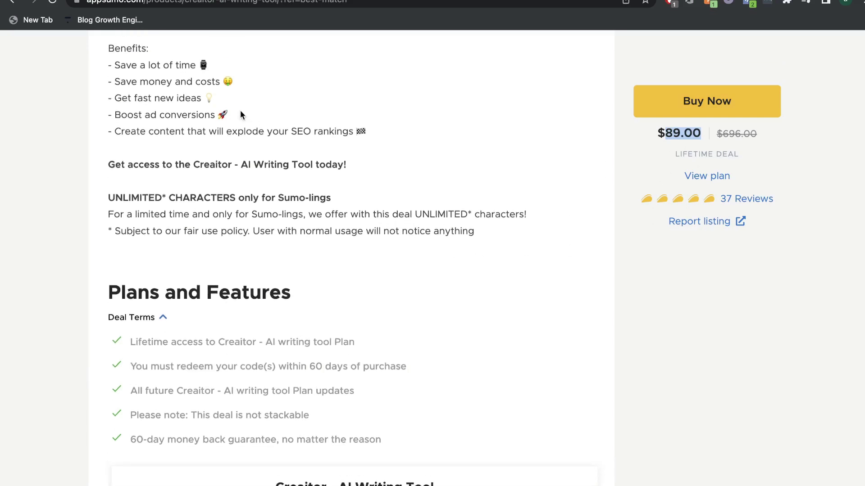
scroll(241, 229, "down", 1)
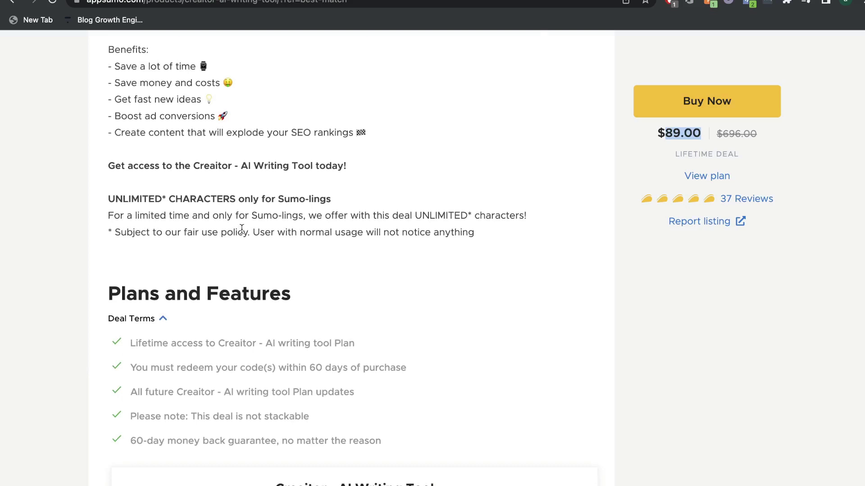
scroll(278, 252, "down", 10)
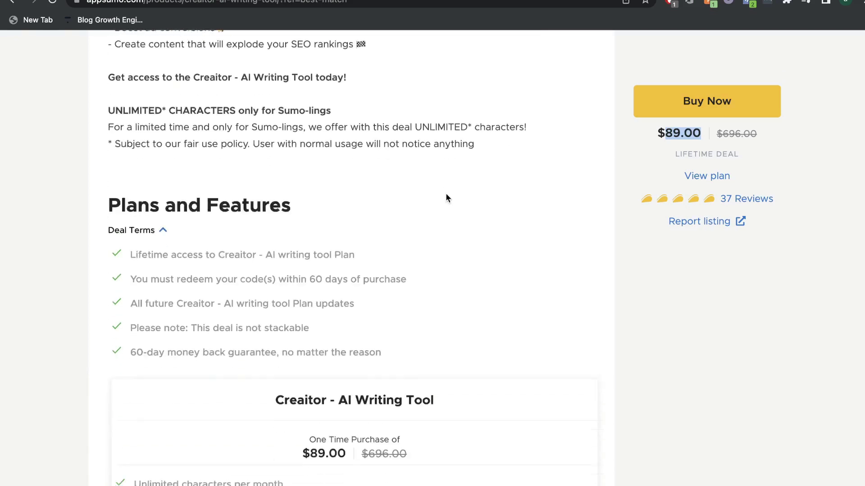
scroll(404, 227, "down", 1)
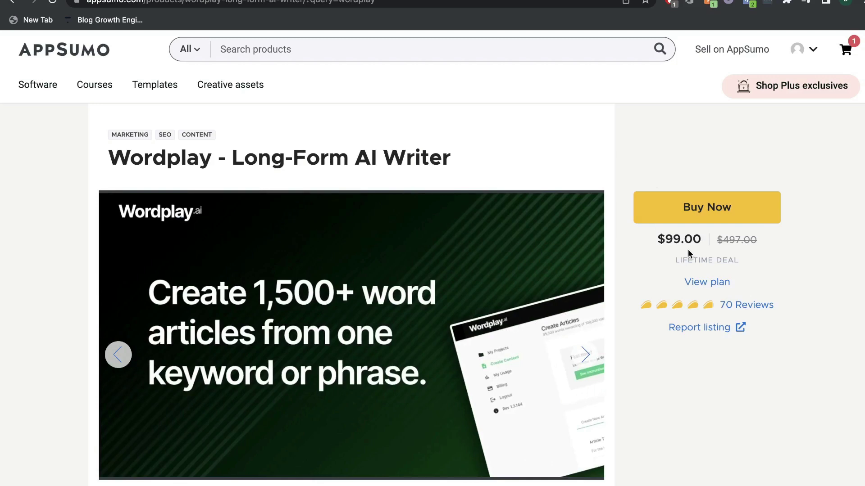
Review the Wordplay plan on AppSumo, highlighting the article length, the deal price and the 4-code stacking option
scroll(688, 249, "down", 20)
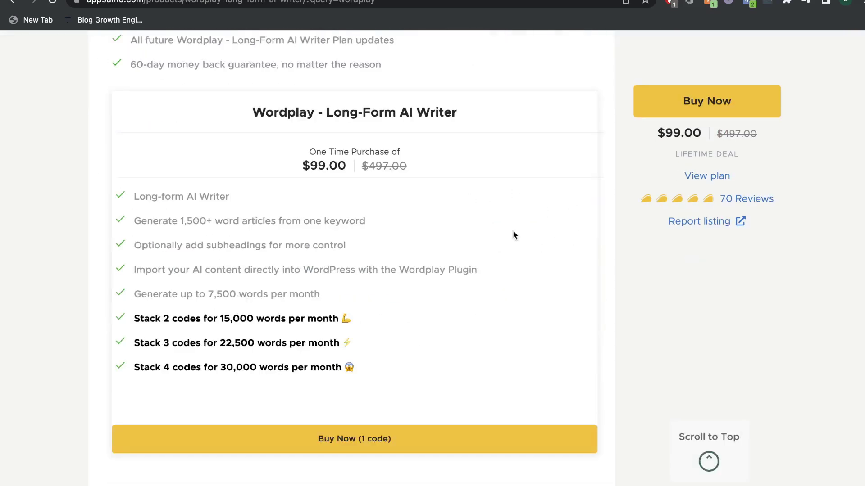
left_click_drag(184, 220, 224, 220)
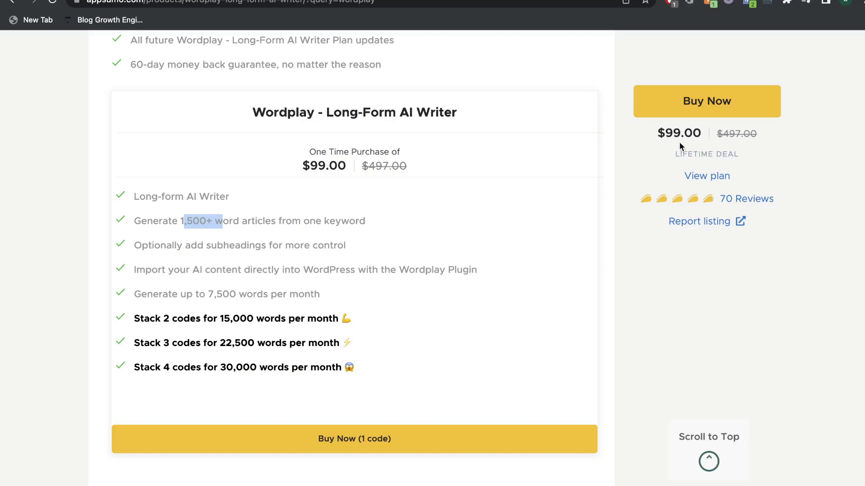
left_click_drag(656, 133, 703, 136)
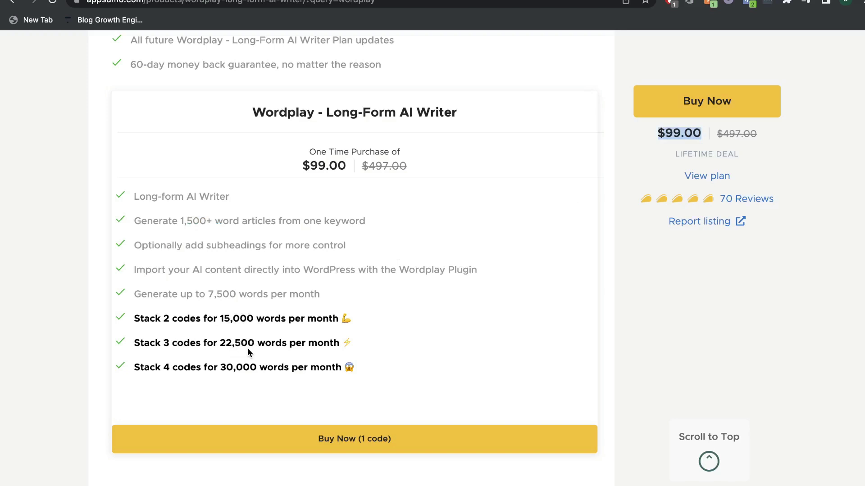
left_click_drag(162, 367, 236, 366)
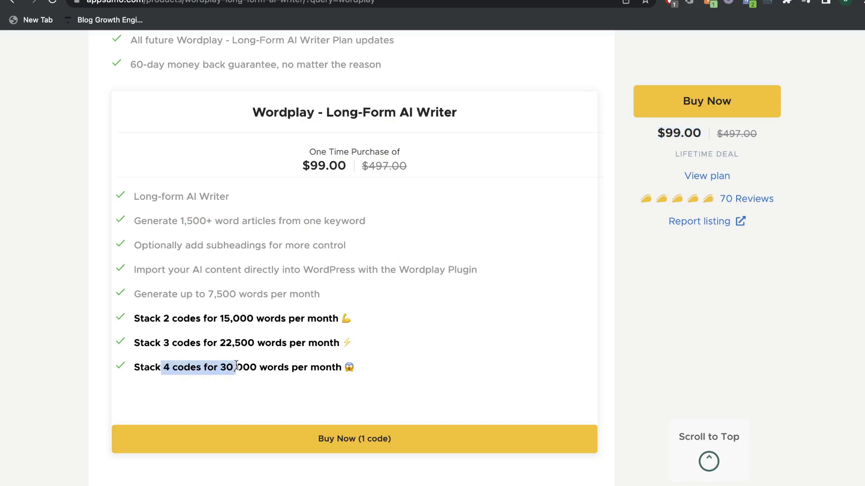
left_click(236, 368)
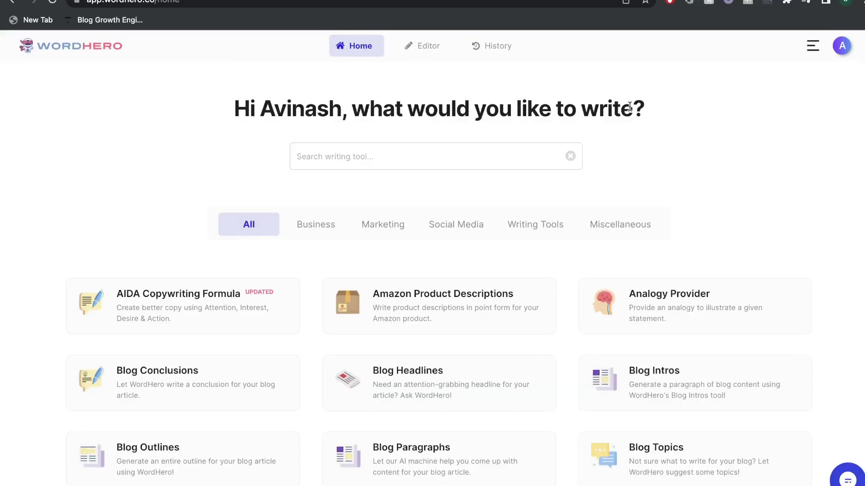
Browse the writing tools on the WordHero home page and filter them by the Business category
scroll(678, 131, "down", 2)
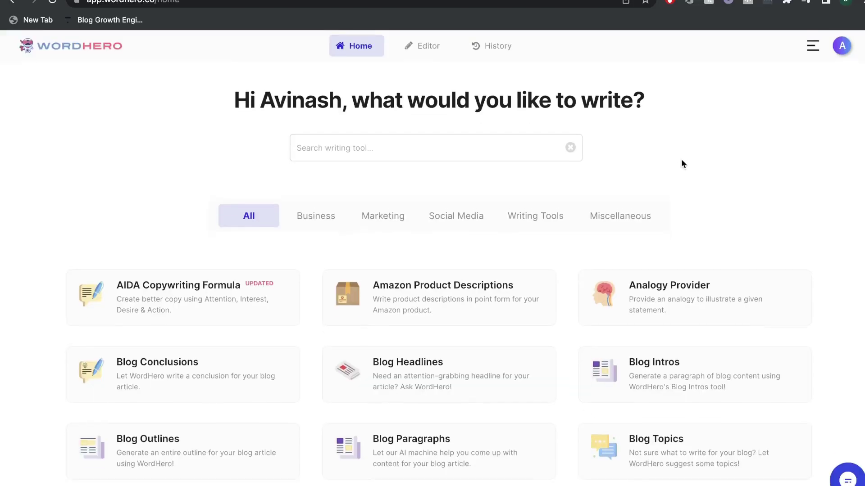
scroll(675, 159, "down", 1)
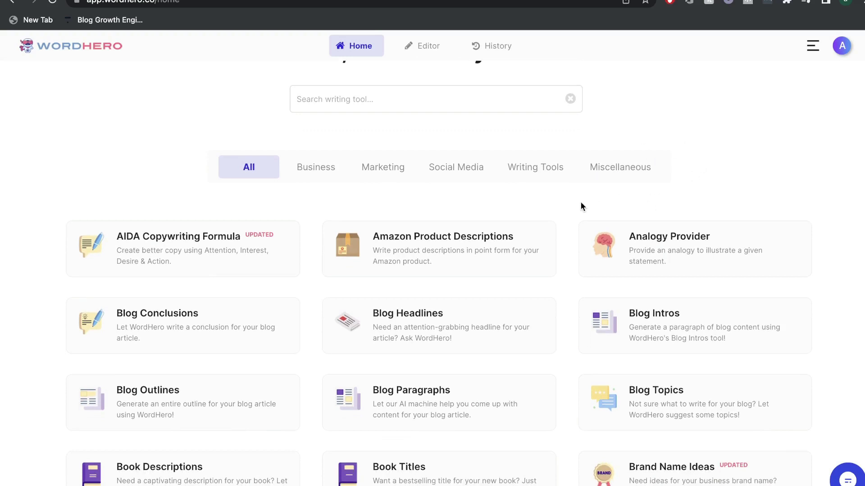
scroll(364, 205, "down", 1)
left_click(325, 162)
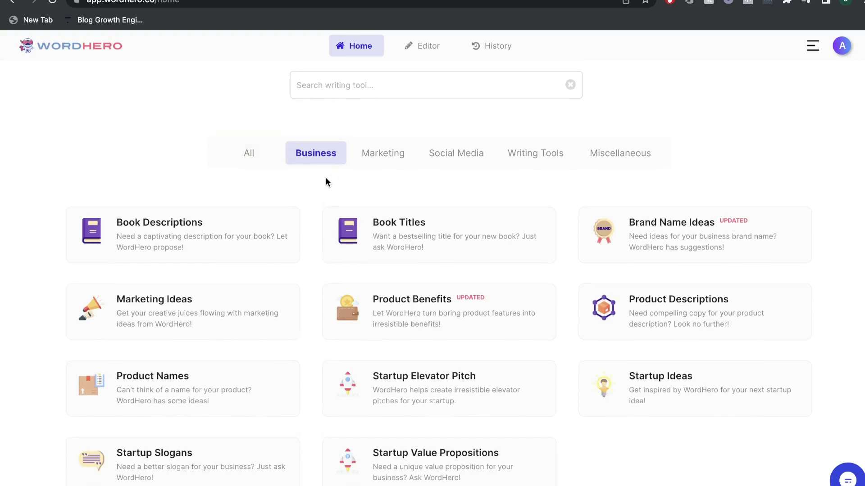
scroll(325, 178, "down", 1)
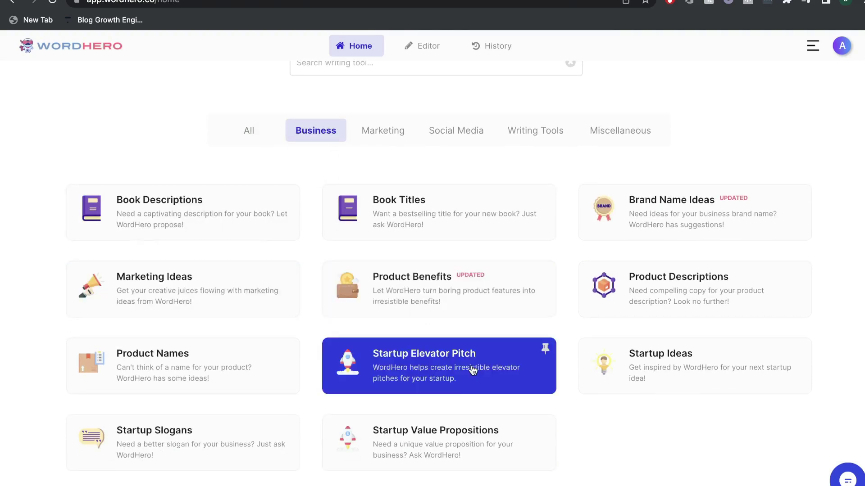
scroll(473, 370, "down", 1)
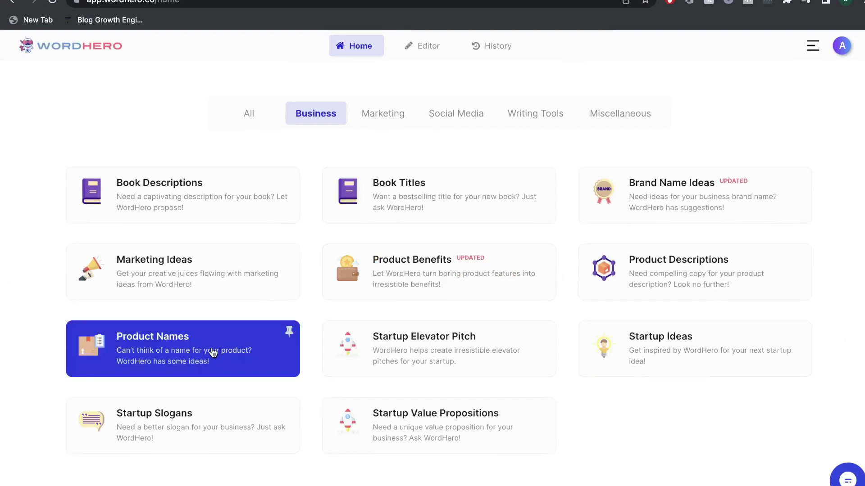
Filter the WordHero writing tools by the Marketing category and look through the whole list
scroll(393, 230, "up", 2)
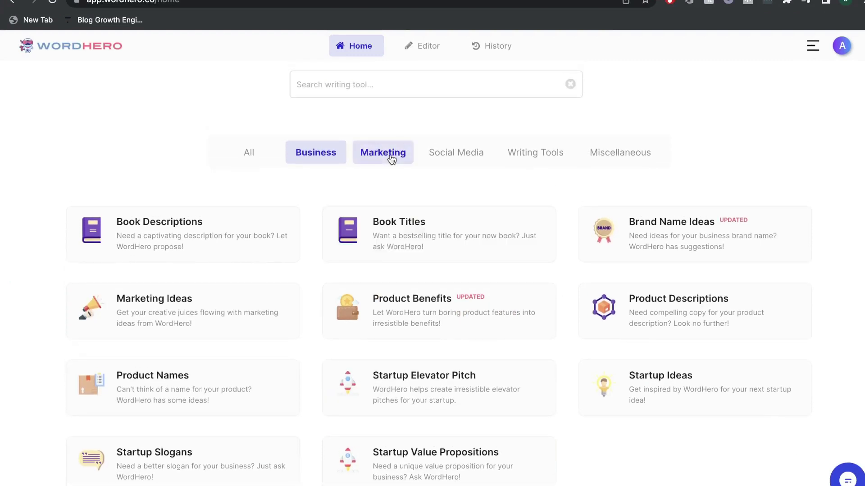
left_click(391, 158)
scroll(271, 185, "down", 2)
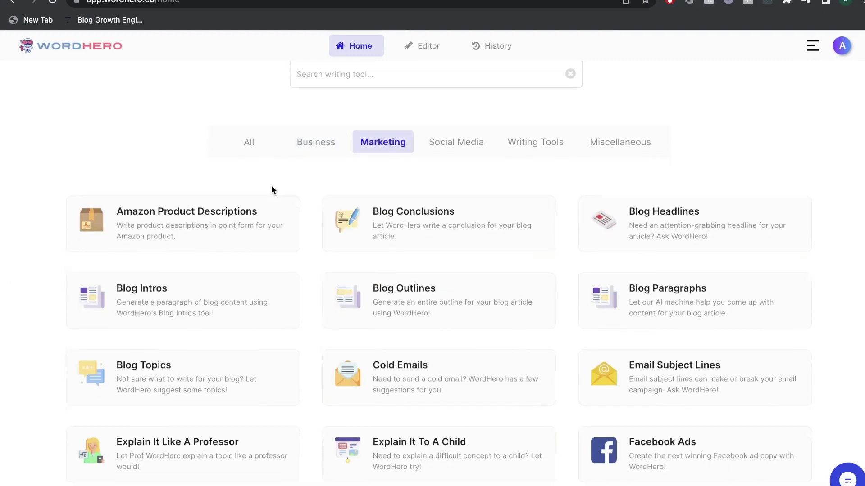
scroll(289, 225, "down", 3)
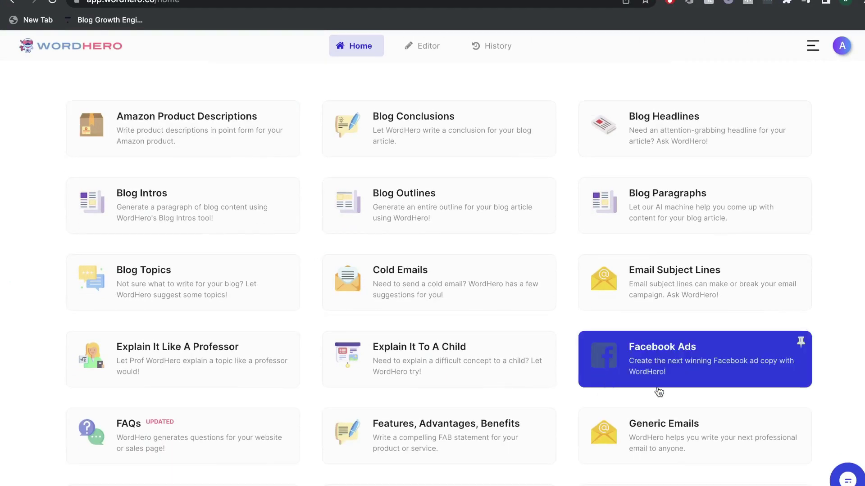
scroll(512, 312, "down", 2)
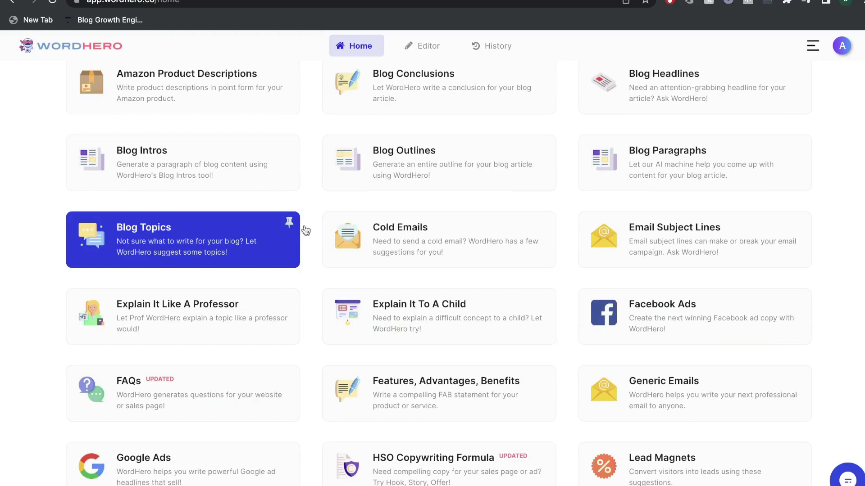
scroll(370, 191, "down", 10)
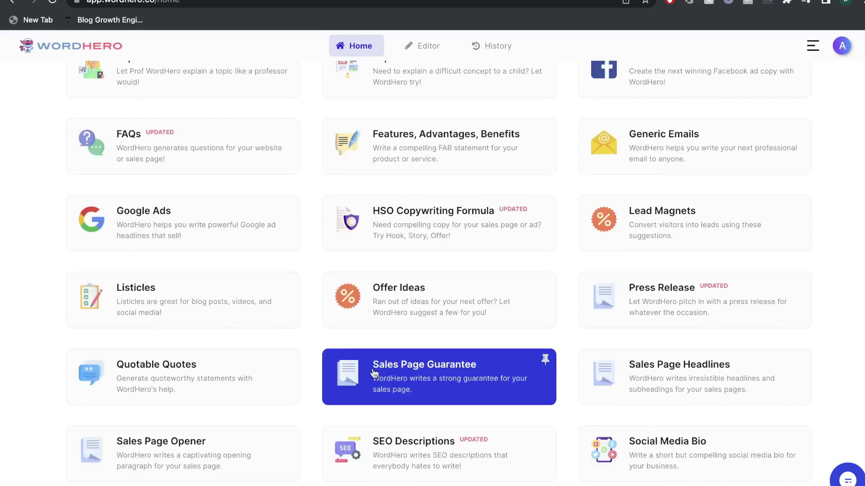
scroll(401, 377, "down", 5)
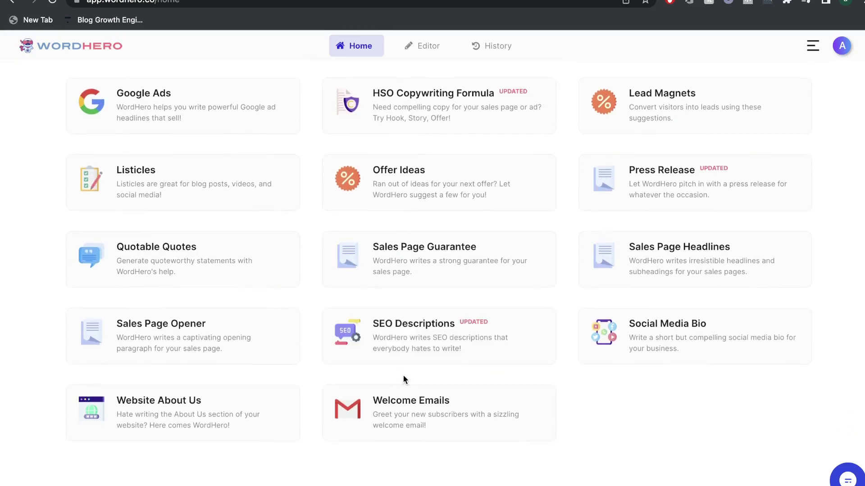
Filter the WordHero writing tools by Social Media, Writing Tools and Miscellaneous in turn and look through each category
scroll(405, 379, "up", 20)
left_click(444, 232)
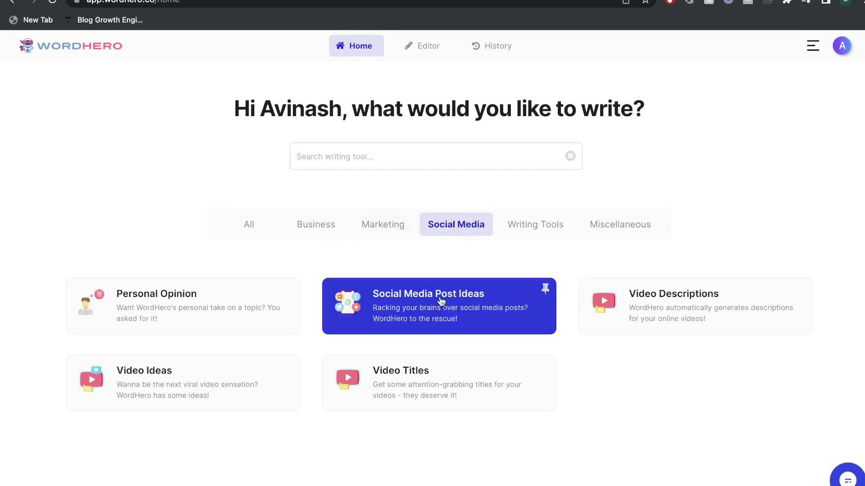
left_click(537, 232)
scroll(395, 360, "down", 2)
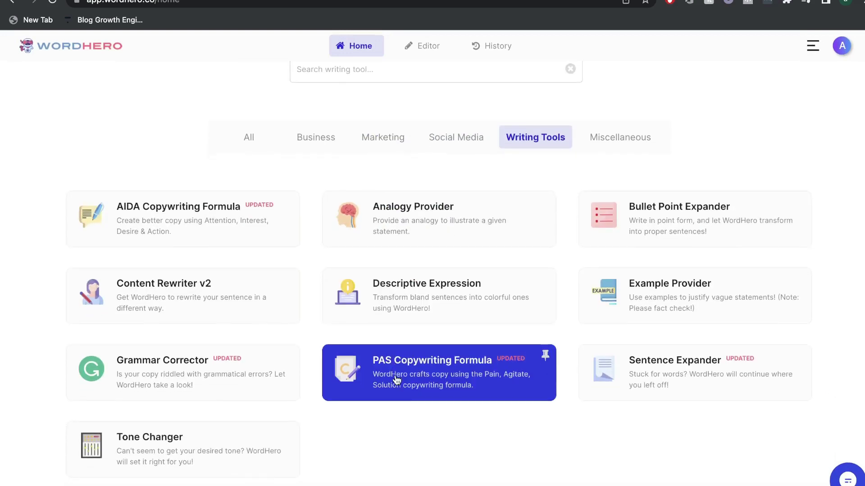
left_click(616, 137)
scroll(615, 137, "up", 1)
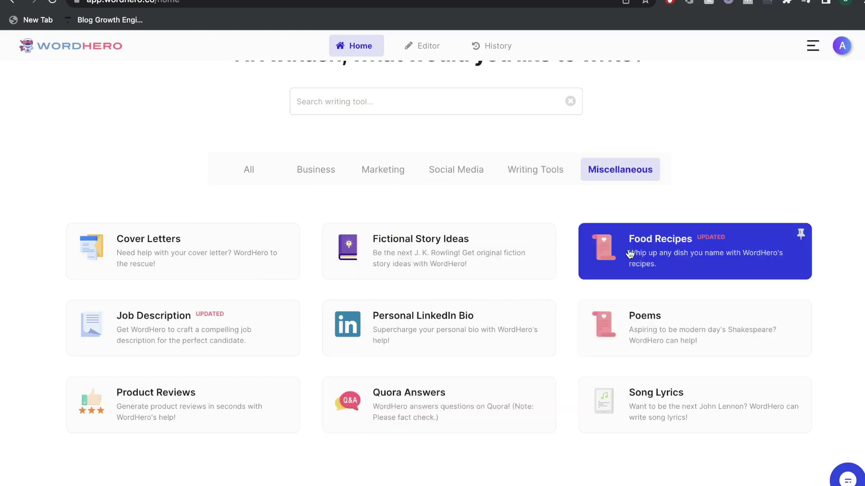
Show the WordHero writing tools of all categories again and look over the list
scroll(407, 165, "up", 2)
left_click(407, 165)
scroll(414, 302, "down", 1)
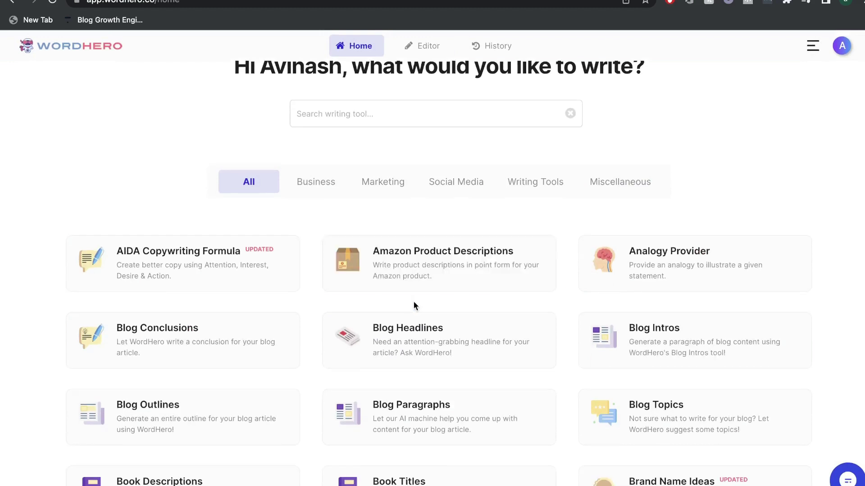
scroll(414, 301, "up", 1)
Open the WordHero editor, give the document the title "how to improve your diet" and select that title
left_click(428, 52)
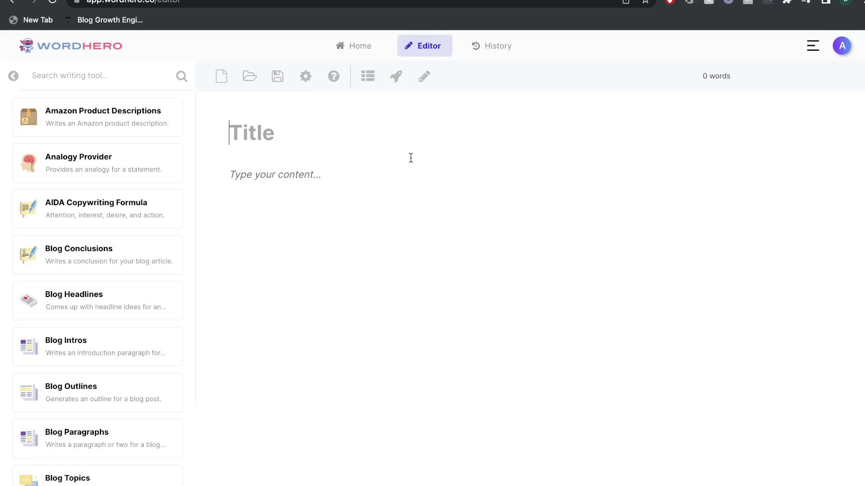
type("how to improve your diet")
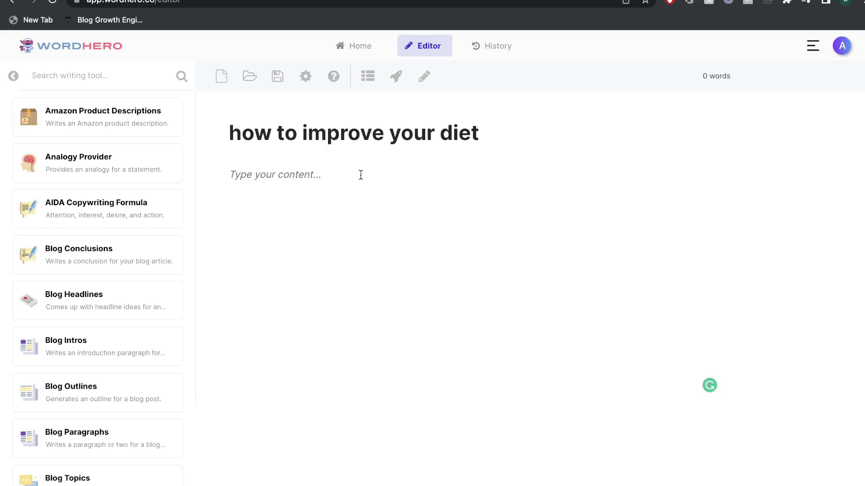
triple_click(351, 130)
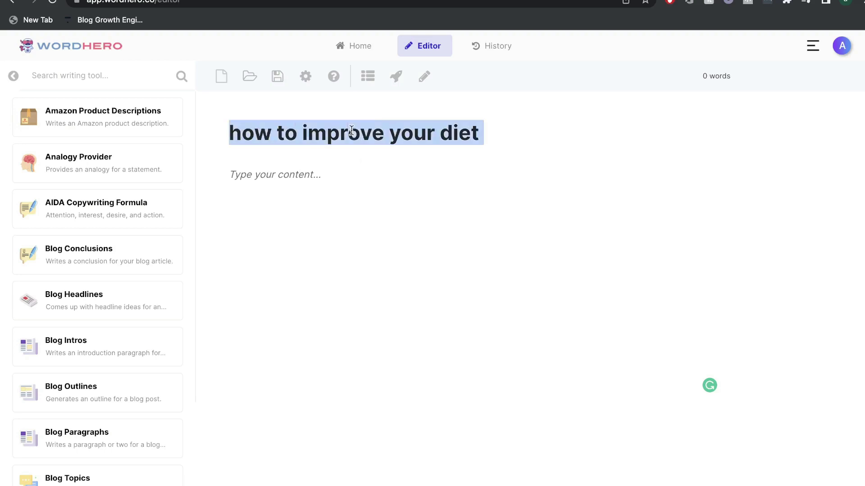
Enter "what is a bitcoin" as the document's content, check the blog outline options and select the sentence
left_click(367, 80)
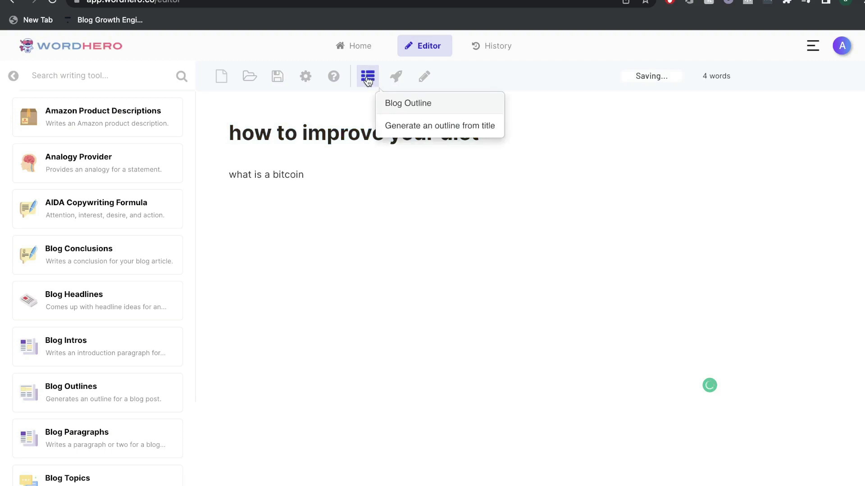
left_click(370, 78)
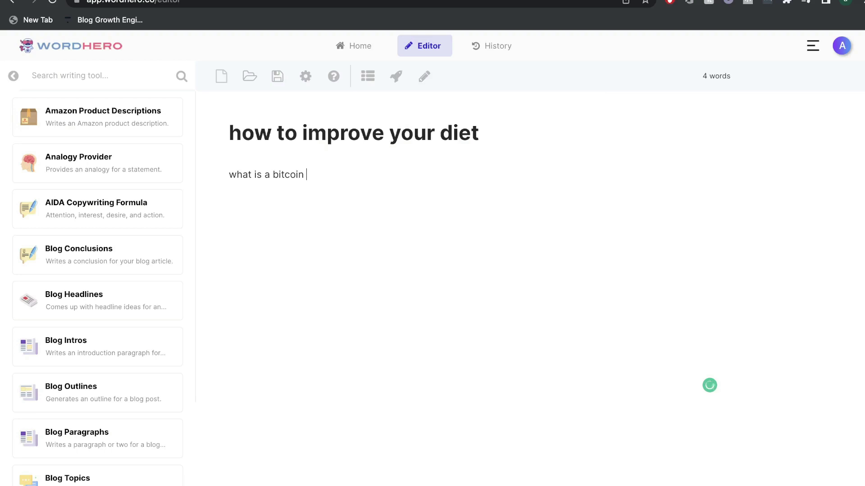
left_click_drag(229, 175, 314, 164)
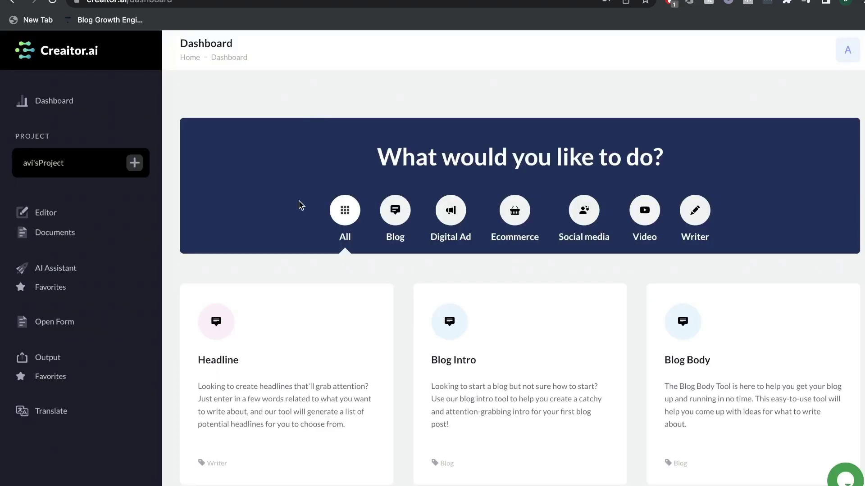
Switch to the Creaitor.ai dashboard, filter its tools by Blog and look through the templates
scroll(302, 205, "down", 2)
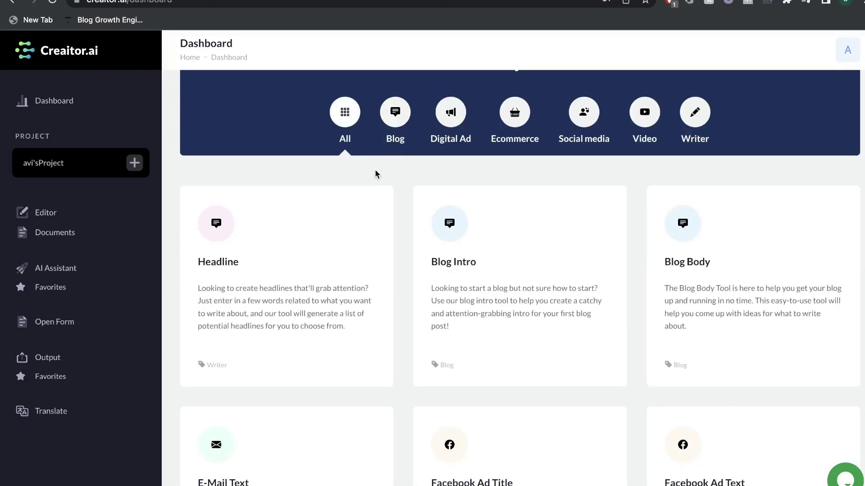
left_click(395, 113)
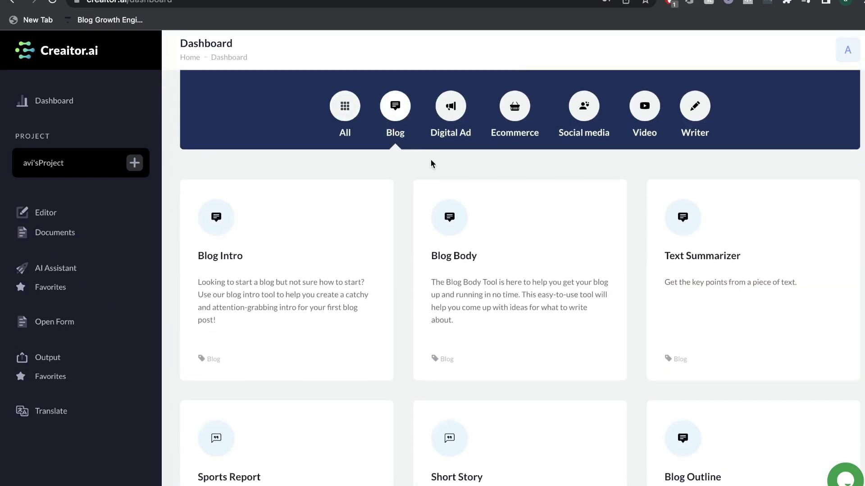
scroll(423, 168, "down", 1)
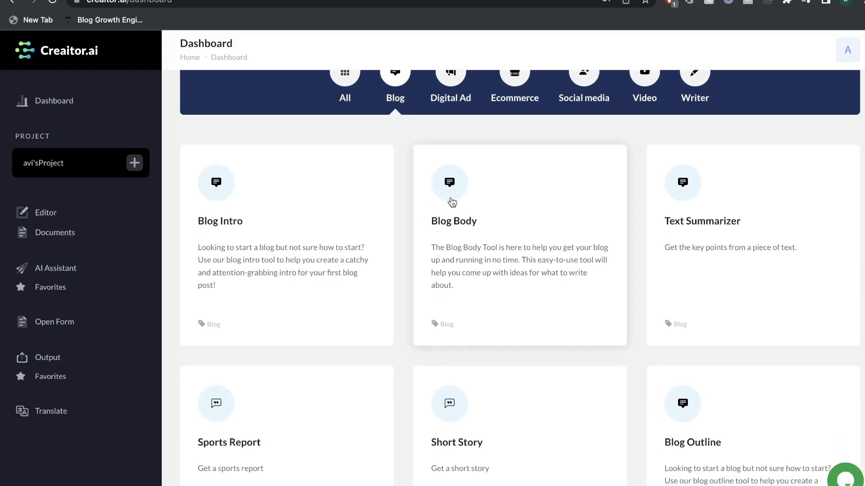
scroll(452, 205, "down", 2)
scroll(451, 190, "up", 5)
Filter the Creaitor.ai tools by Digital Ad and look through the ad title and text templates
left_click(451, 222)
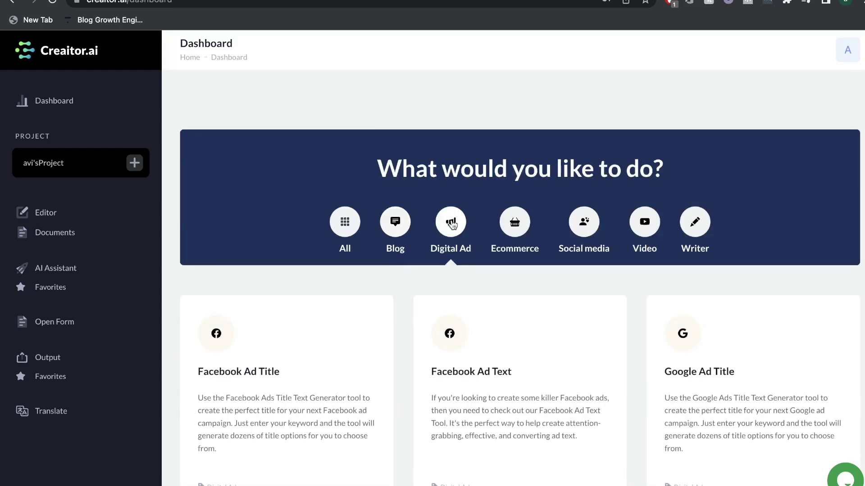
scroll(452, 224, "down", 7)
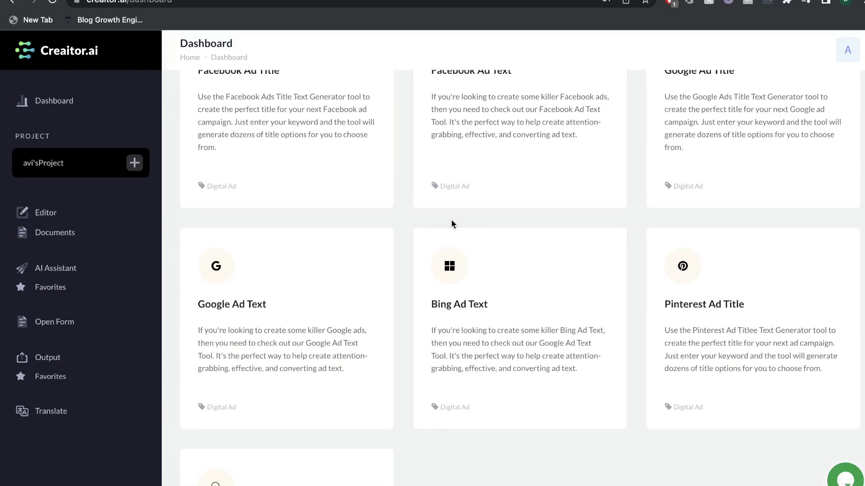
scroll(452, 224, "down", 4)
scroll(453, 225, "up", 11)
Filter the Creaitor.ai tools by Ecommerce and by Social media, looking through the templates of each category
left_click(514, 228)
scroll(513, 328, "down", 1)
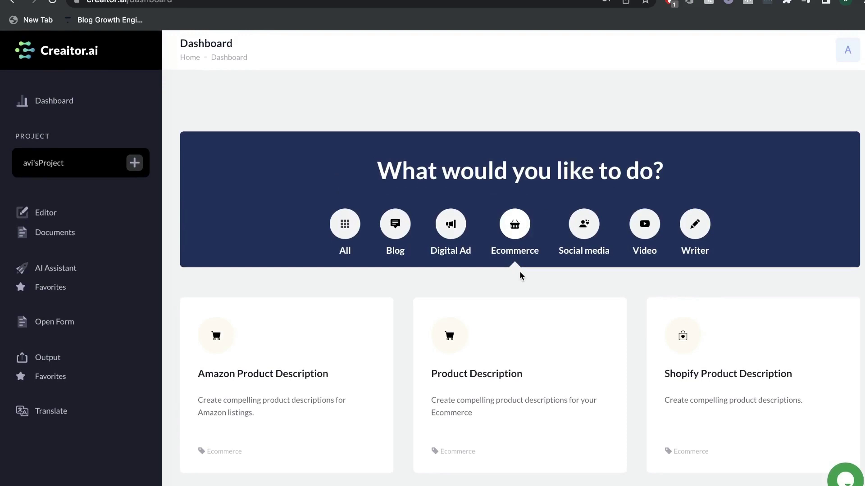
left_click(589, 225)
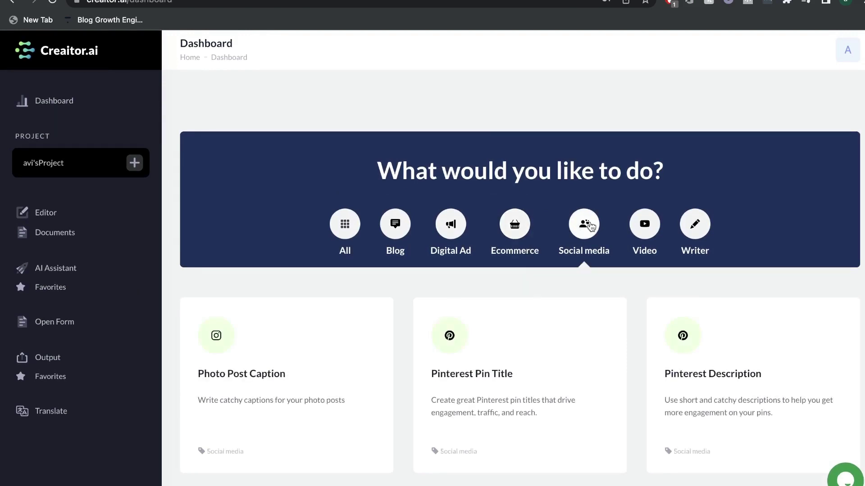
scroll(563, 308, "down", 3)
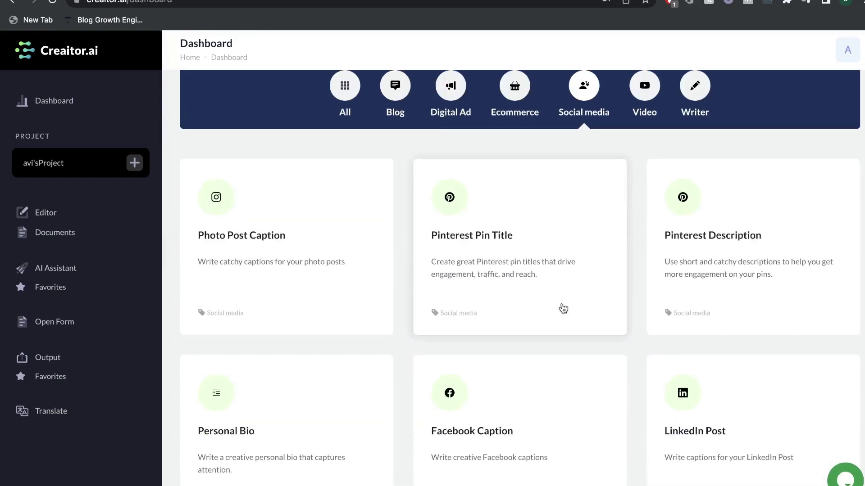
scroll(563, 309, "down", 3)
scroll(563, 308, "up", 7)
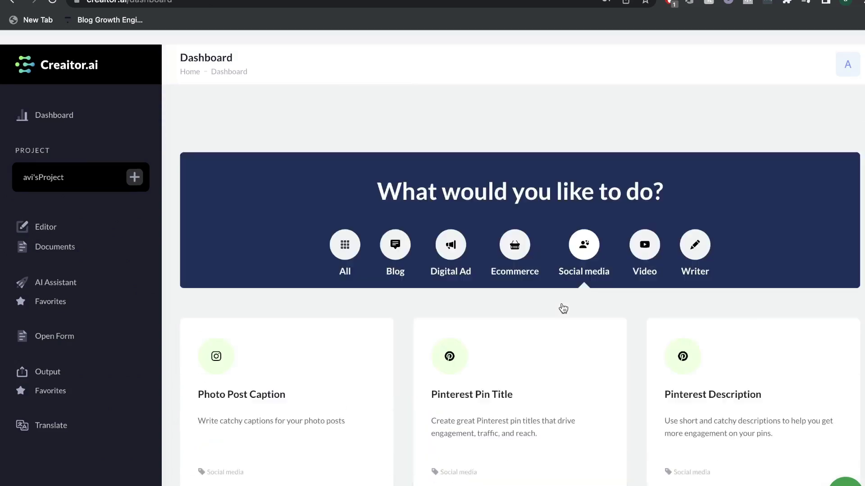
Filter the Creaitor.ai tools by Video and look through the YouTube templates
left_click(644, 229)
scroll(545, 300, "down", 2)
scroll(545, 297, "down", 2)
scroll(546, 301, "up", 4)
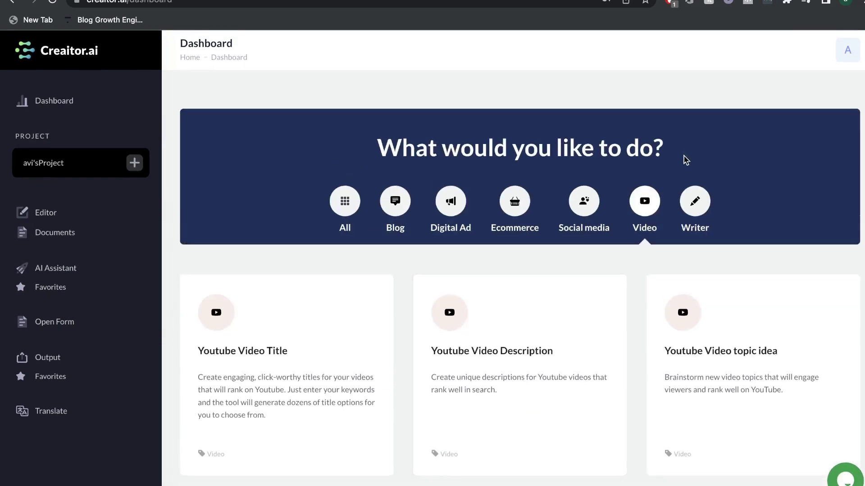
Filter the Creaitor.ai tools by Writer and look through the whole list of templates
left_click(694, 199)
scroll(579, 226, "down", 2)
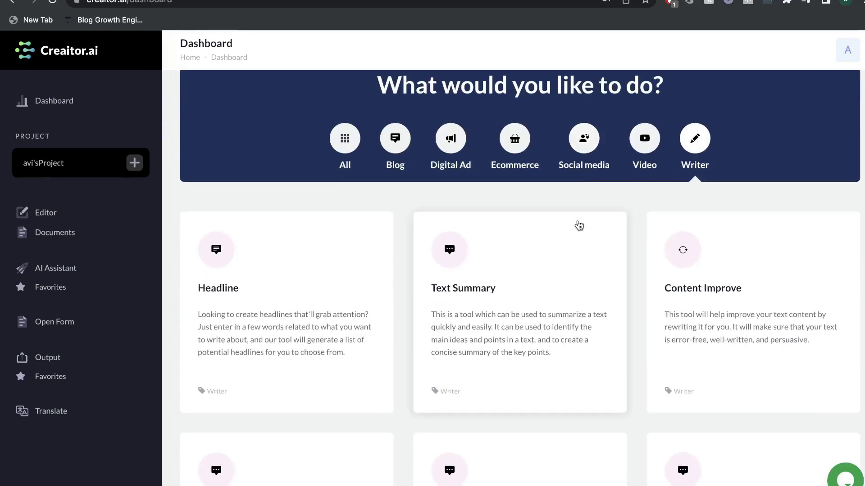
scroll(579, 225, "down", 3)
scroll(580, 225, "down", 10)
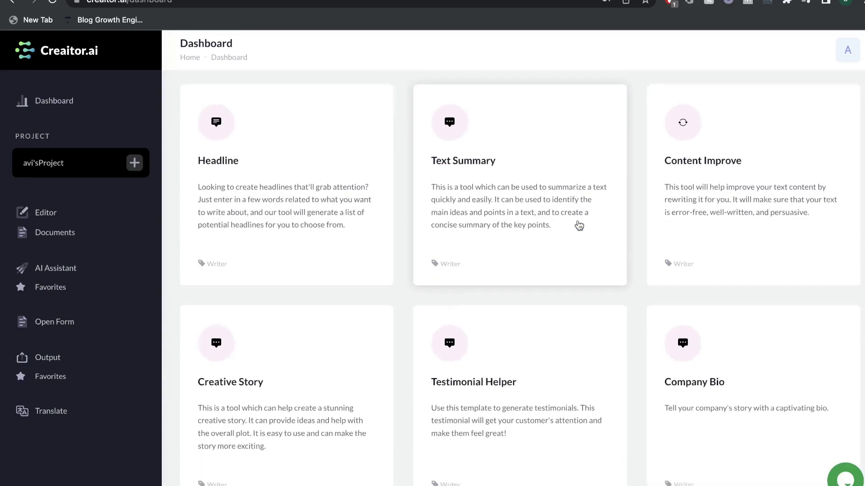
scroll(579, 225, "down", 7)
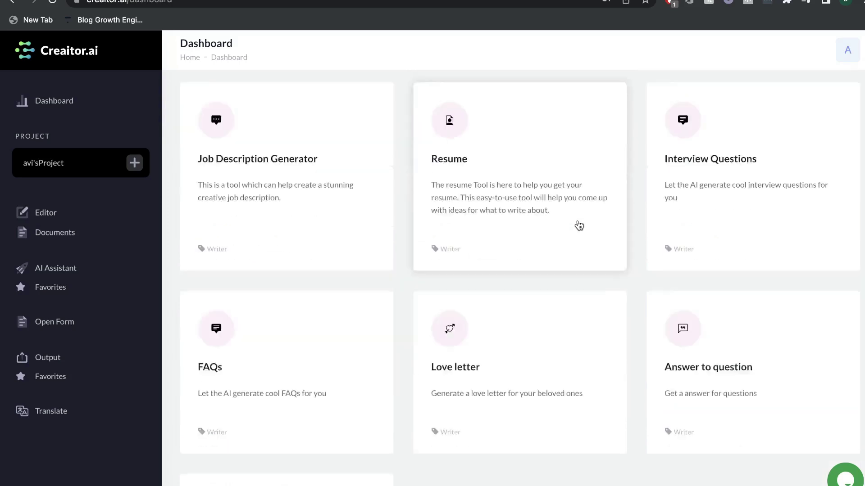
scroll(579, 225, "up", 20)
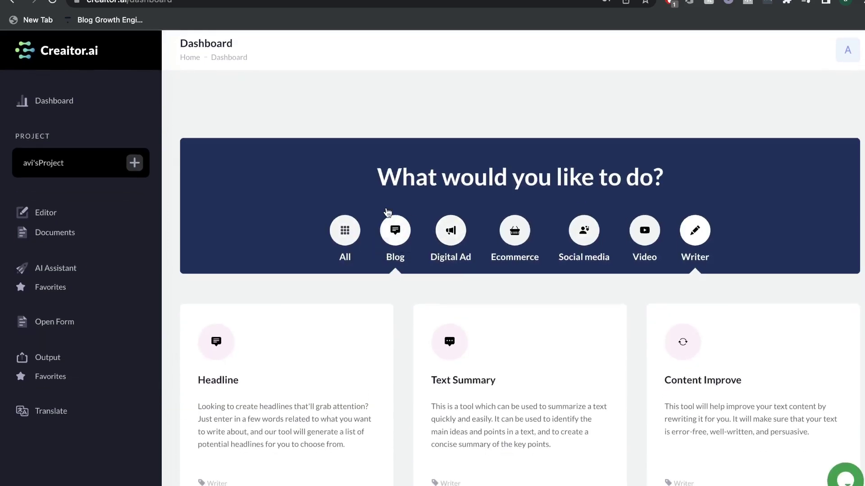
Open a document in the Creaitor.ai editor and browse the tools offered by the AI Assistant, leaving none selected
left_click(66, 217)
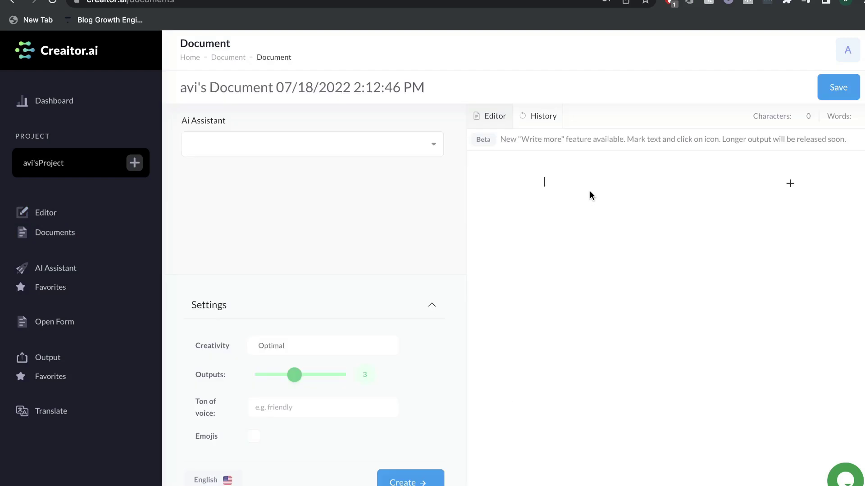
left_click(404, 149)
scroll(337, 234, "down", 3)
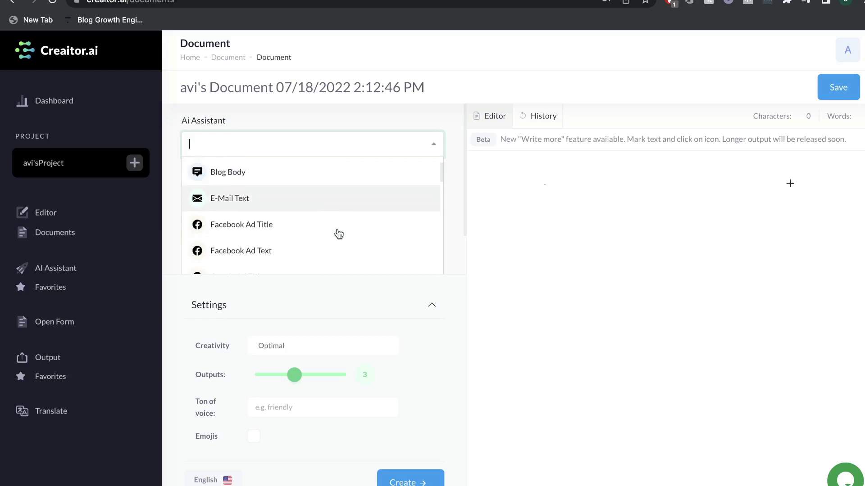
scroll(335, 226, "down", 1)
left_click(469, 236)
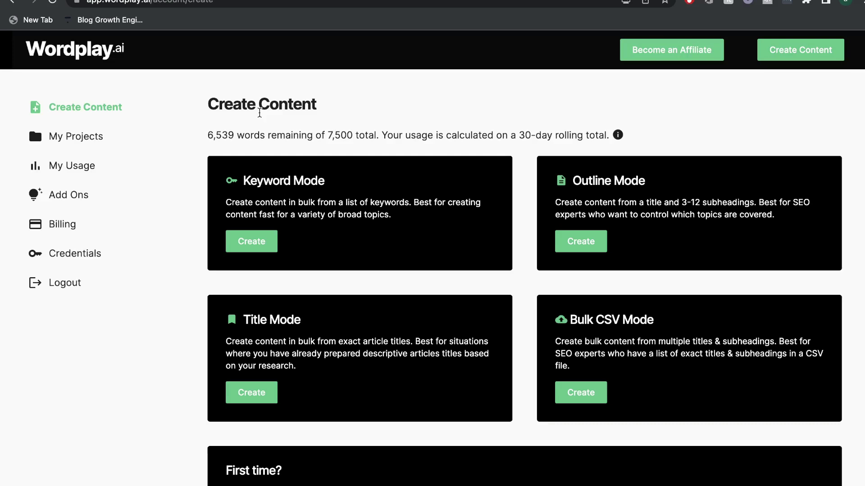
Review the content creation modes in Wordplay and highlight the description of Keyword Mode
scroll(260, 112, "down", 1)
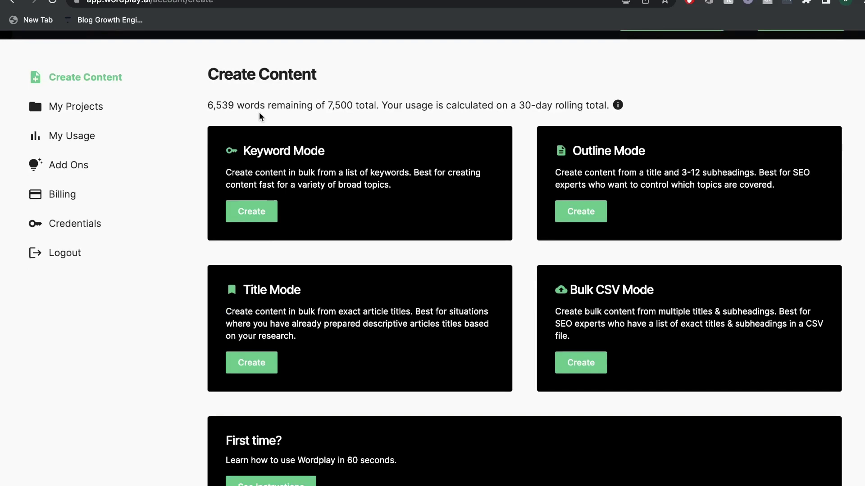
scroll(294, 168, "down", 1)
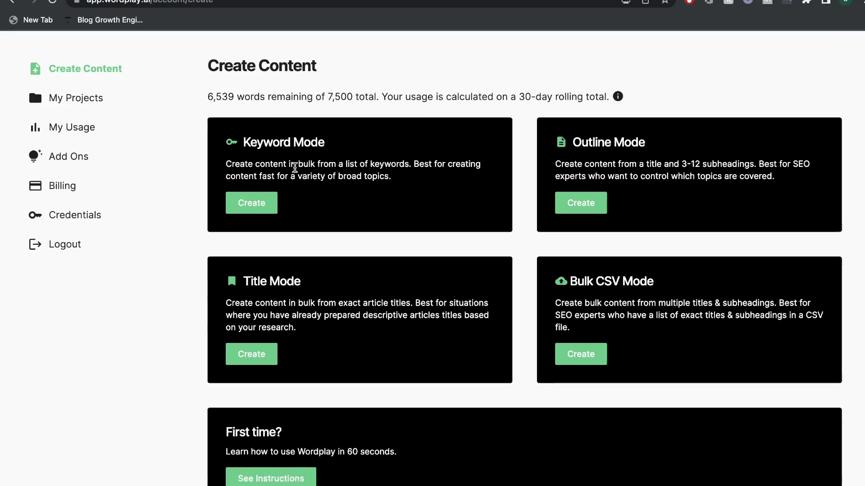
scroll(294, 167, "down", 1)
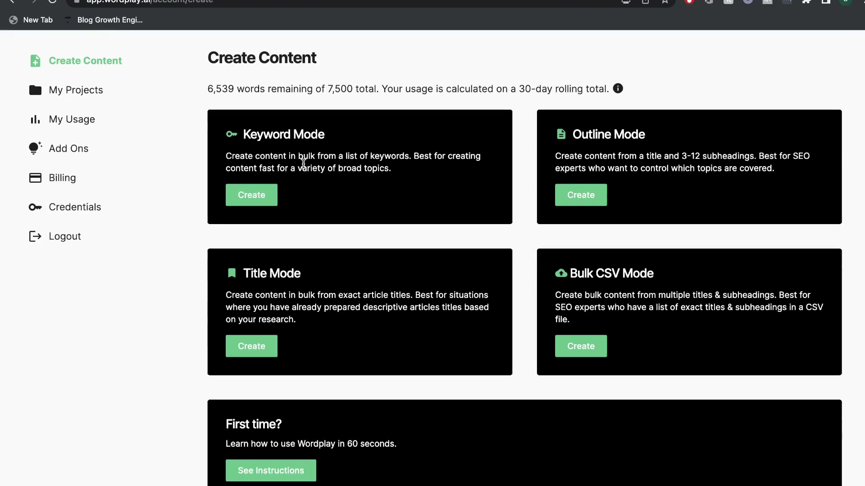
triple_click(295, 168)
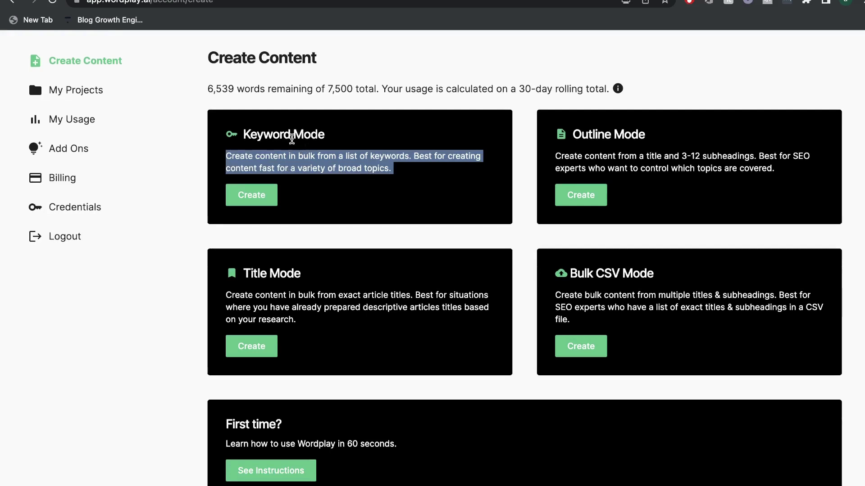
left_click(291, 144)
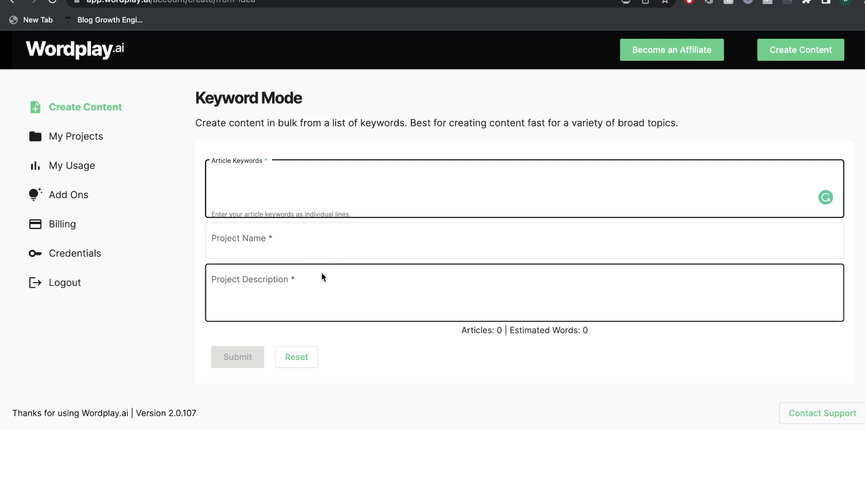
Leave the Keyword Mode form, examine the Outline Mode form's title and section fields, and return to the content modes
left_click(12, 1)
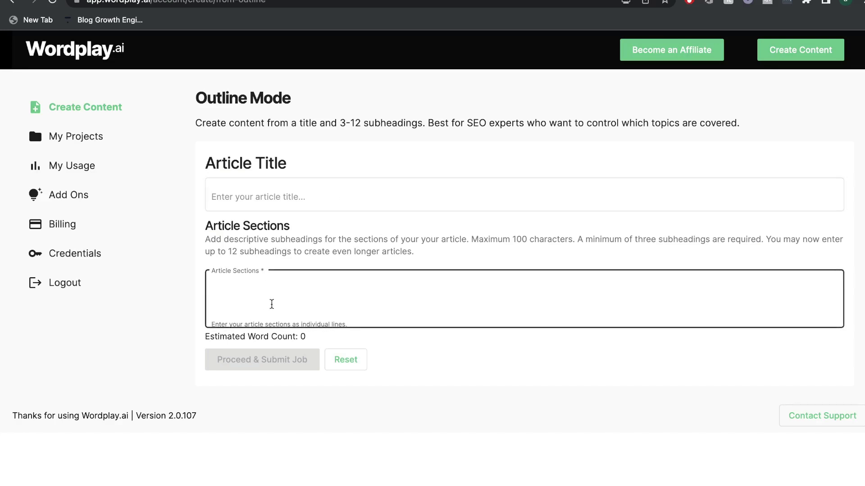
left_click(266, 339)
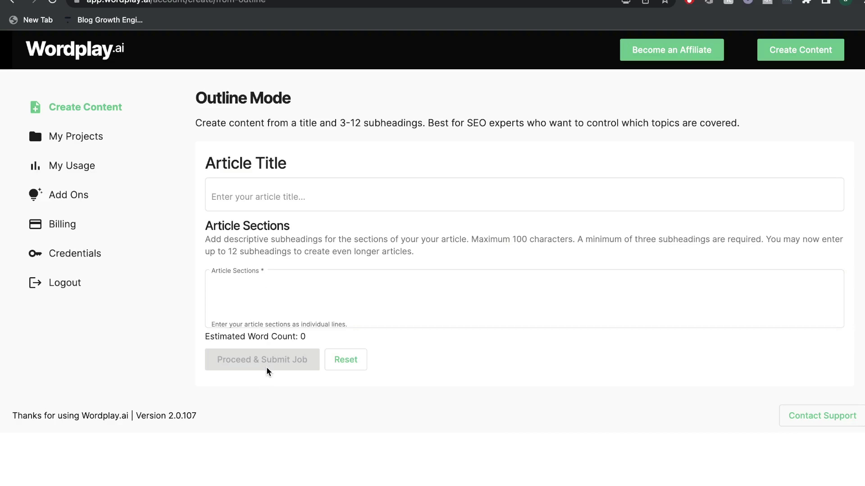
key("alt+Left")
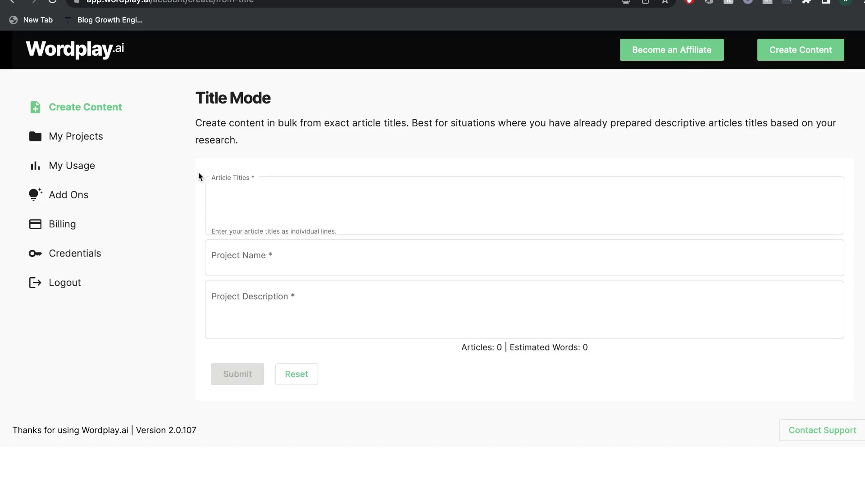
Examine the article titles and project fields in the Title Mode form without entering anything
left_click(243, 188)
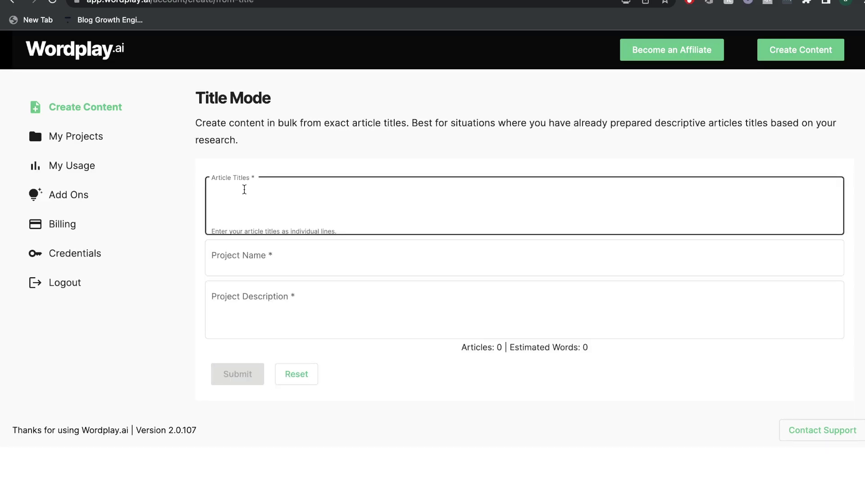
left_click(233, 346)
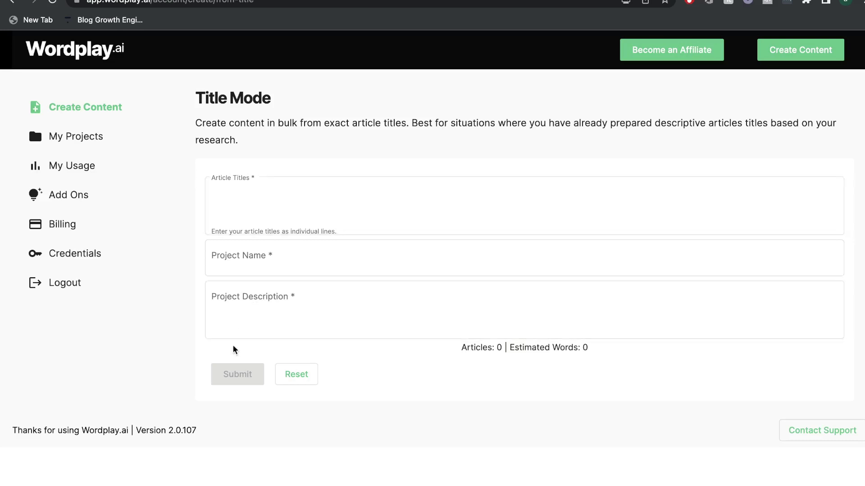
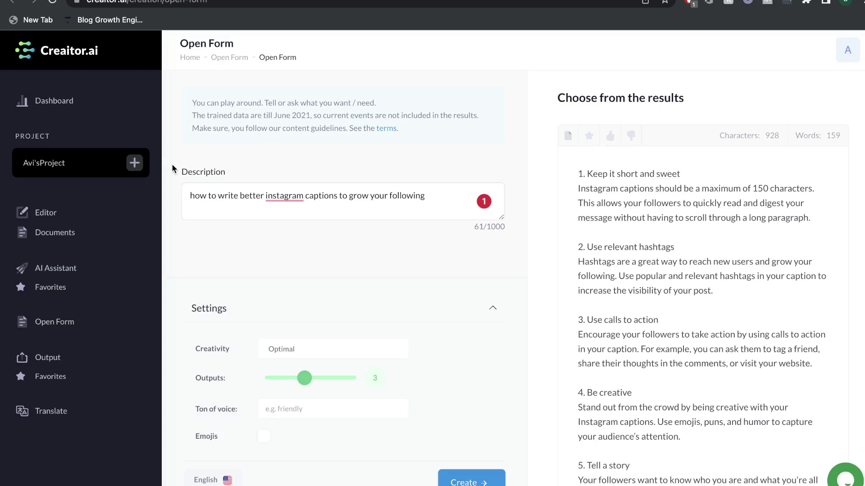
Switch to Creaitor.ai, open its Translate tool, and enter the WordHero promotional description as the text to translate
left_click(77, 411)
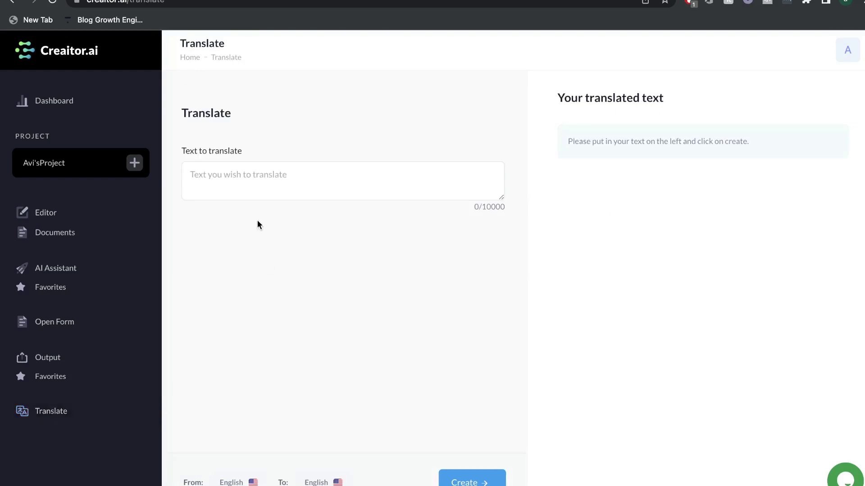
left_click(245, 181)
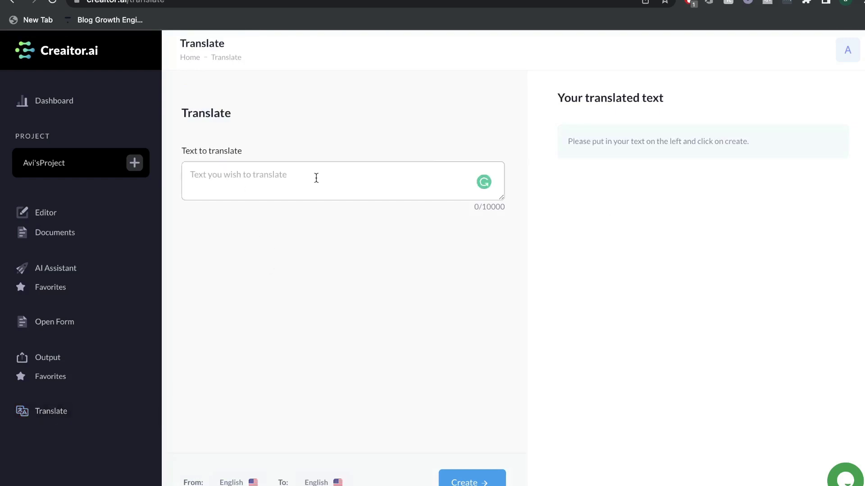
type("What if there's an AI writing assistant that does the heavy-lifting for you?  Introducing WordHero — an AI writing tool that helps you write high quality blog articles, social media captions, emails, ads, sales copy, product/SEO descriptions, marketing ideas, and even poetry and song lyrics — in just 1 click!  WordHero offers an entire suite of 50+ writing tools - with new ones constantly added!  WordHero is the MUST-HAVE AI writing software in your toolkit!  Try WordHero now and get started instantly — this could either be the best lifetime deal you've EVER purchased or the most heartbreaking deal you've ever missed.  Alternative to: Jarvis, Rytr, WriteSonic  P.S. This copy was written with the help of WordHero  P.P.S. GRAB this deal before UNLIMITED* offer ends!")
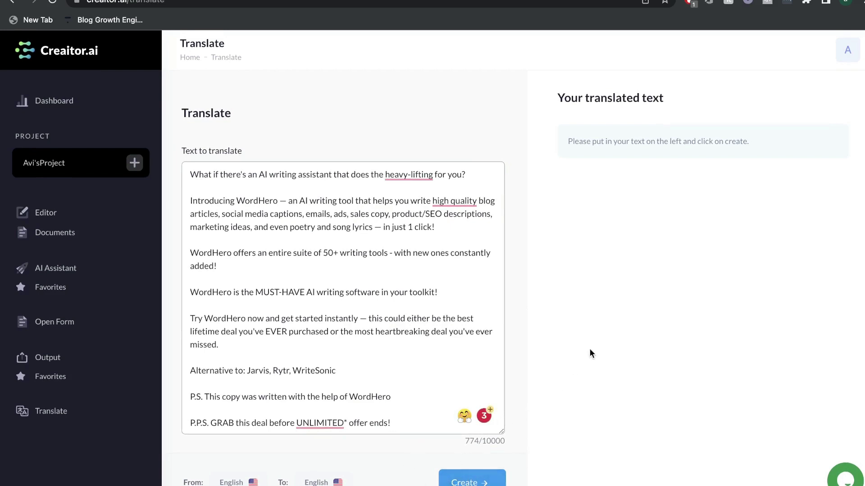
left_click(117, 264)
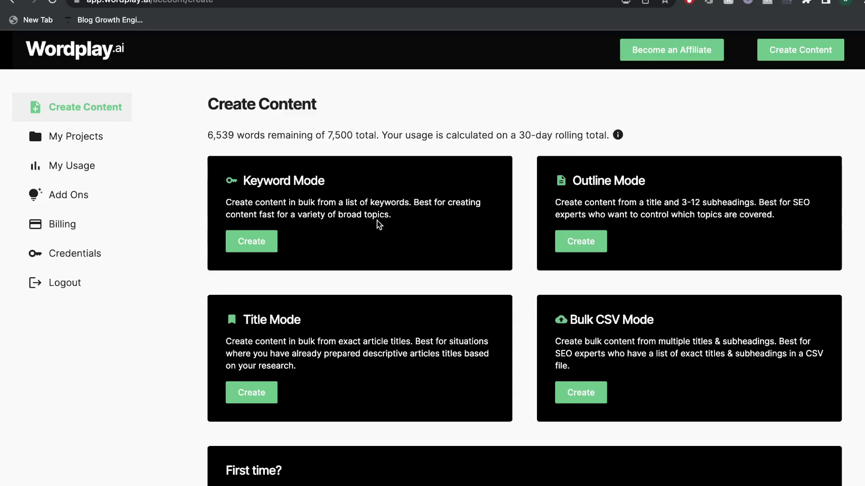
Switch to Wordplay and review the four content creation modes on the Create Content page
scroll(419, 236, "down", 1)
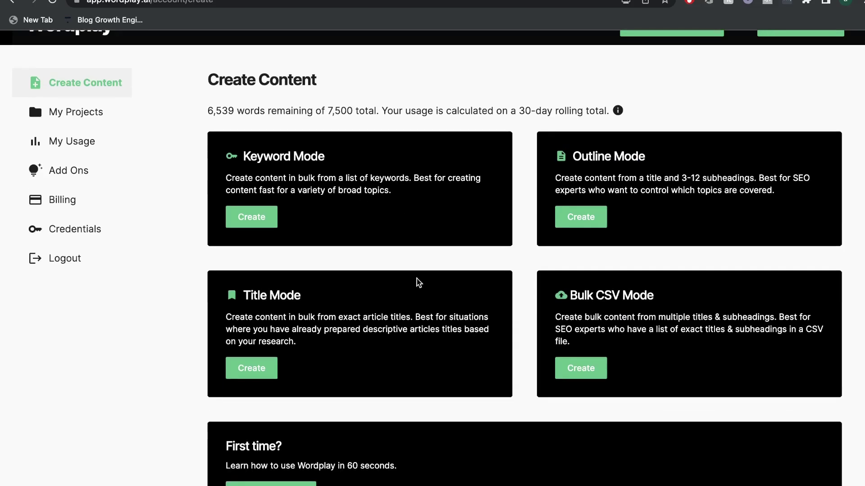
scroll(456, 312, "up", 1)
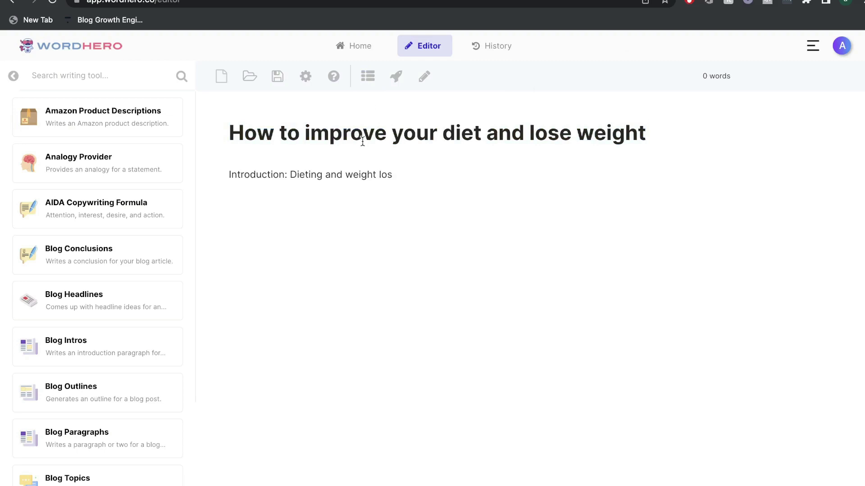
In the WordHero editor, generate a blog outline from the title "How to improve your diet and lose weight" and write its introduction section
triple_click(360, 139)
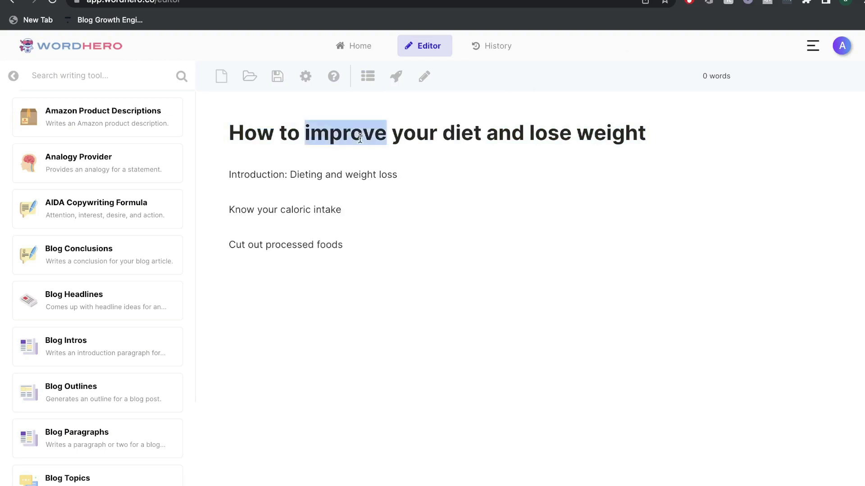
left_click(365, 76)
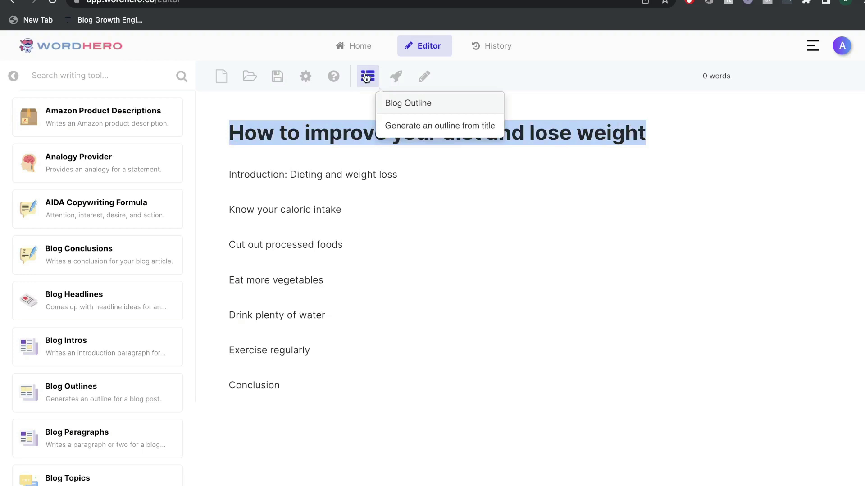
triple_click(340, 176)
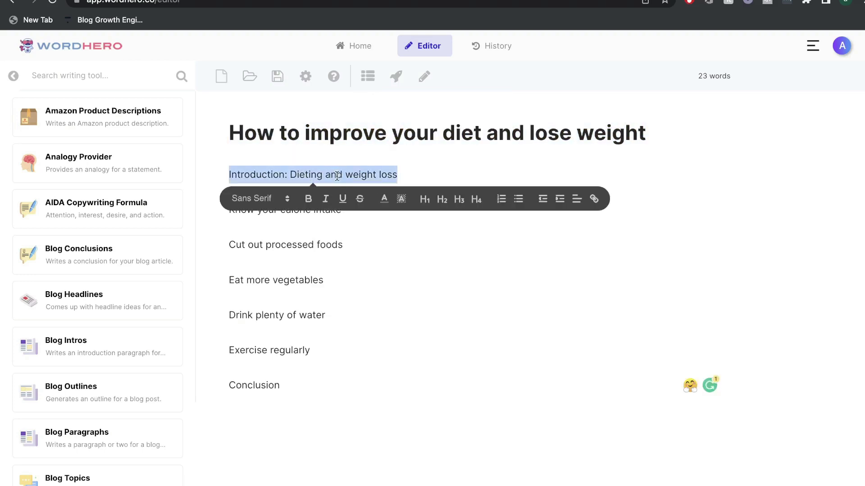
left_click(398, 74)
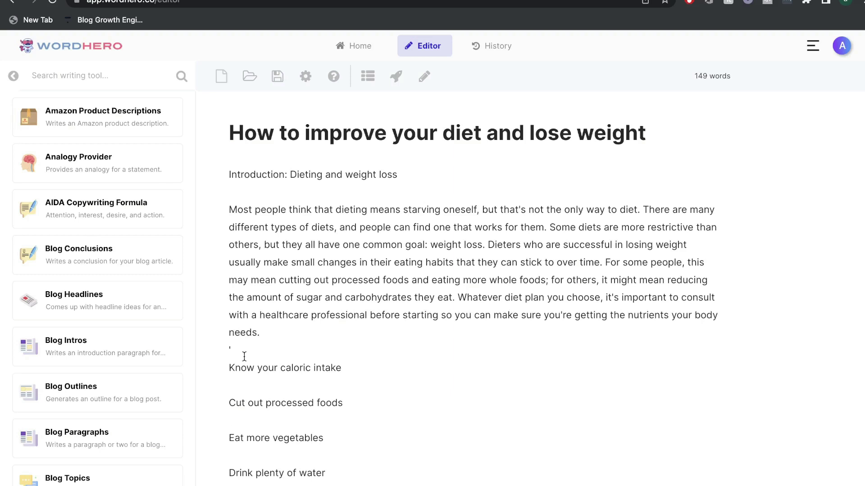
Generate body text beneath the outline heading "Know your caloric intake"
double_click(262, 371)
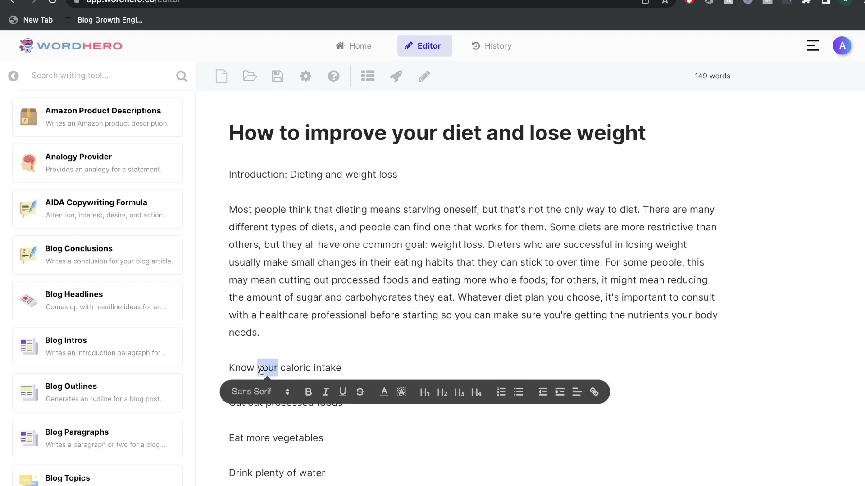
triple_click(262, 370)
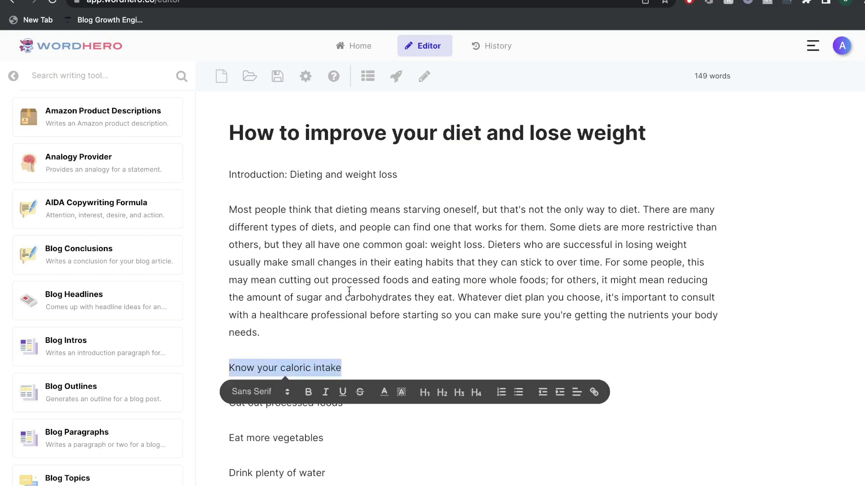
left_click(398, 79)
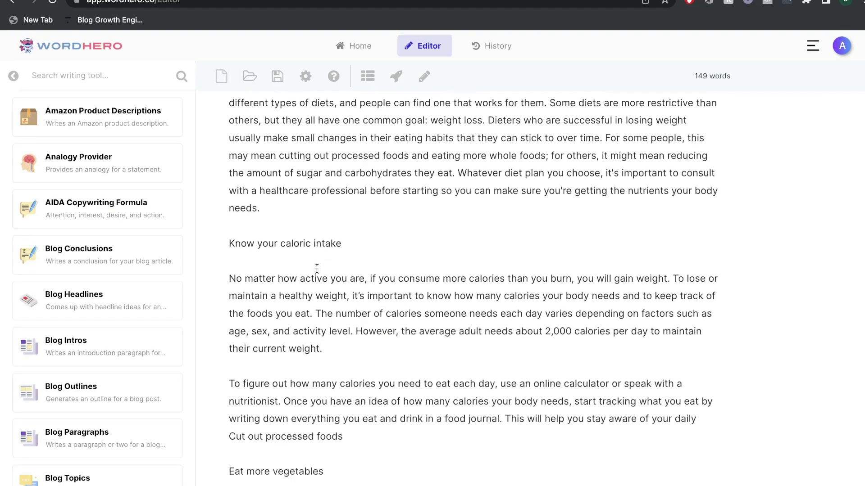
Bold the caloric intake and introduction headings, and add a blank line before "Cut out processed foods"
left_click(308, 268)
left_click(426, 438)
key("Return")
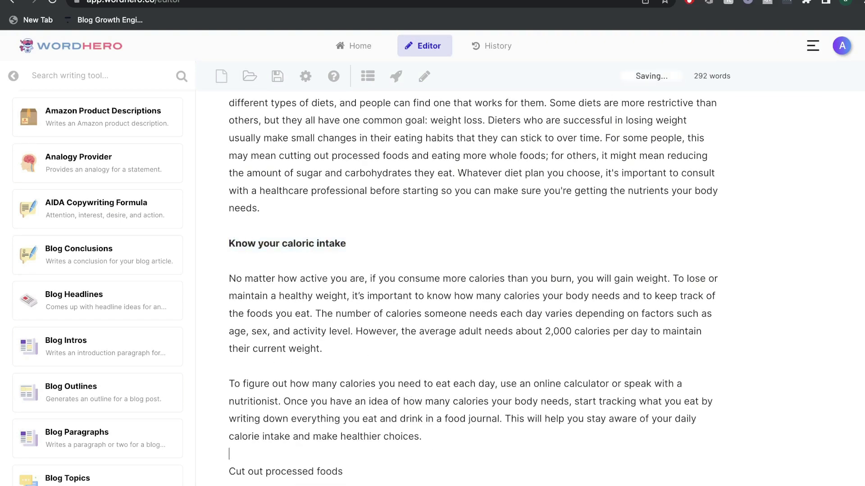
scroll(338, 176, "up", 3)
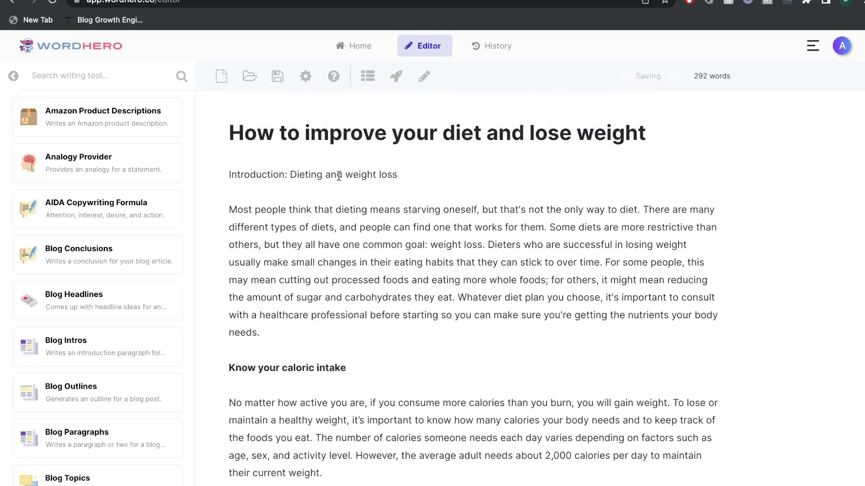
double_click(334, 176)
triple_click(334, 176)
key("ctrl+b")
left_click(373, 311)
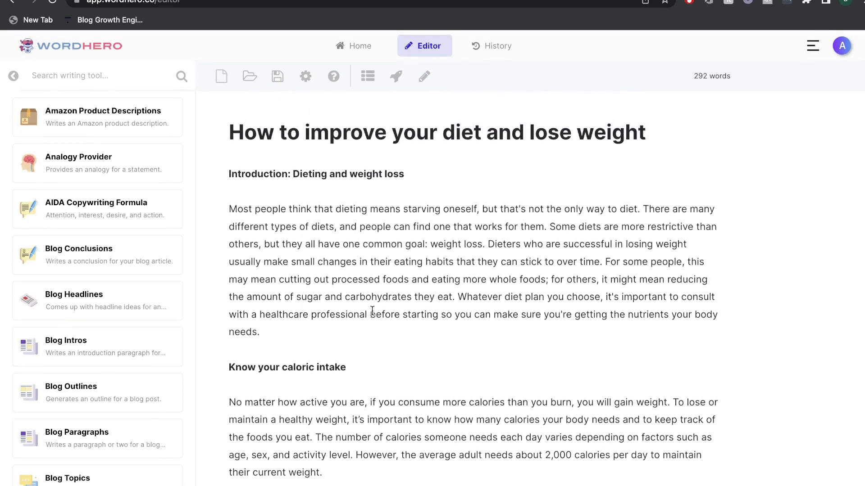
Look over the remaining outline headings and highlight "Cut out processed foods"
scroll(373, 310, "down", 3)
scroll(372, 310, "down", 3)
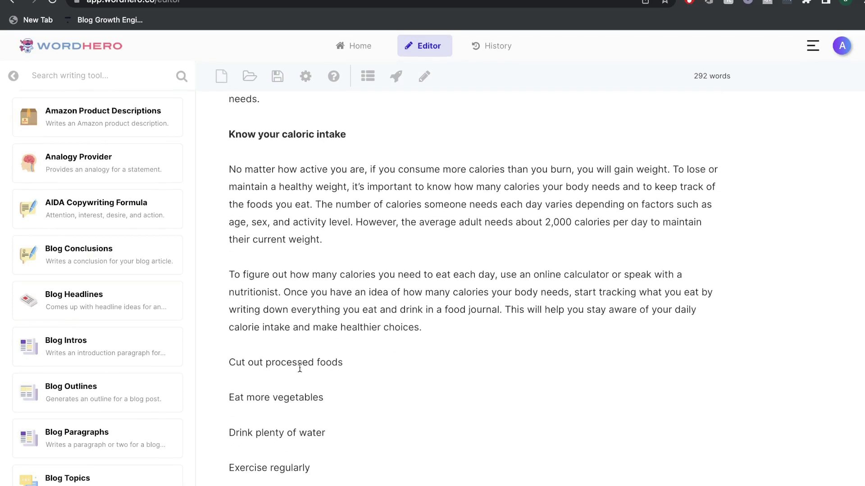
double_click(300, 363)
triple_click(299, 363)
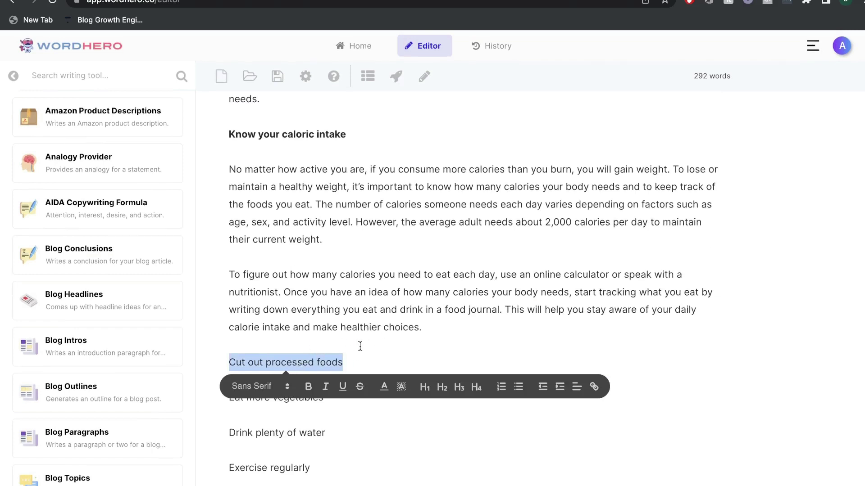
Copy the article title into the Blog Outline topic of the Creaitor.ai document and generate the outline
scroll(359, 357, "up", 5)
double_click(410, 134)
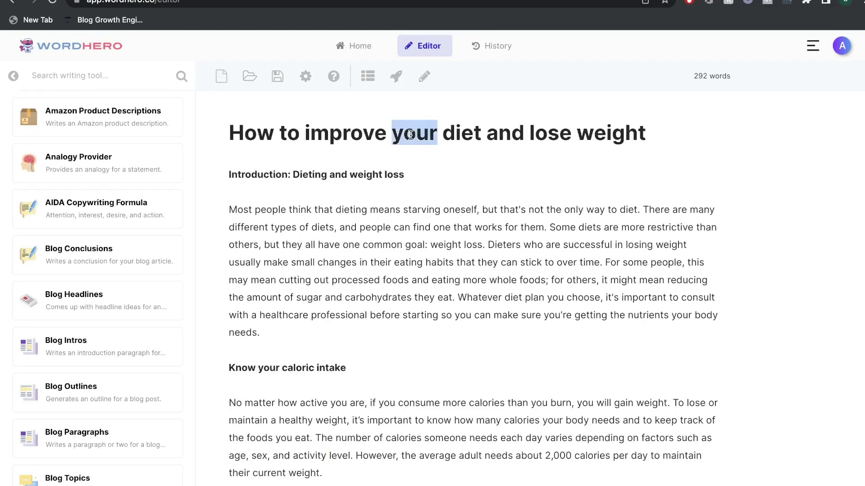
triple_click(411, 135)
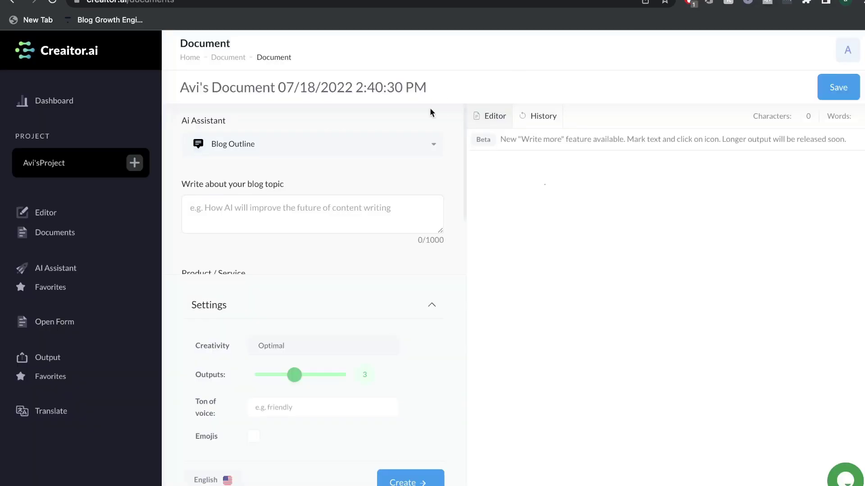
left_click(263, 218)
key("super+v")
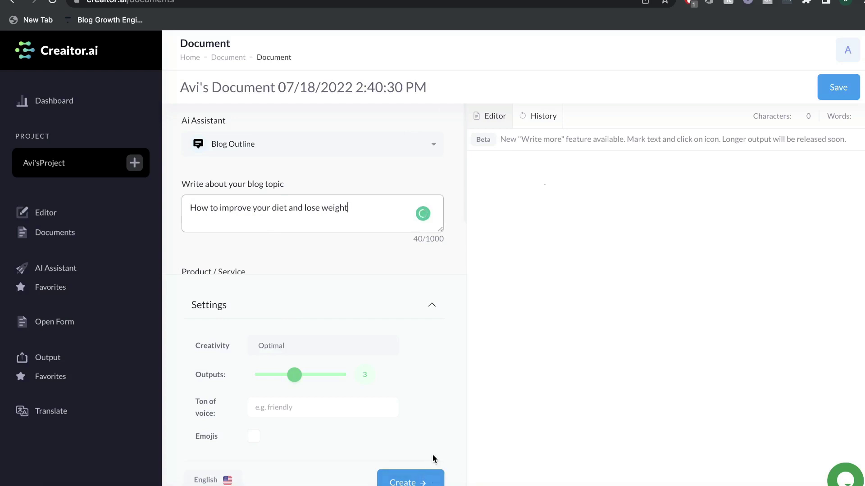
left_click(408, 482)
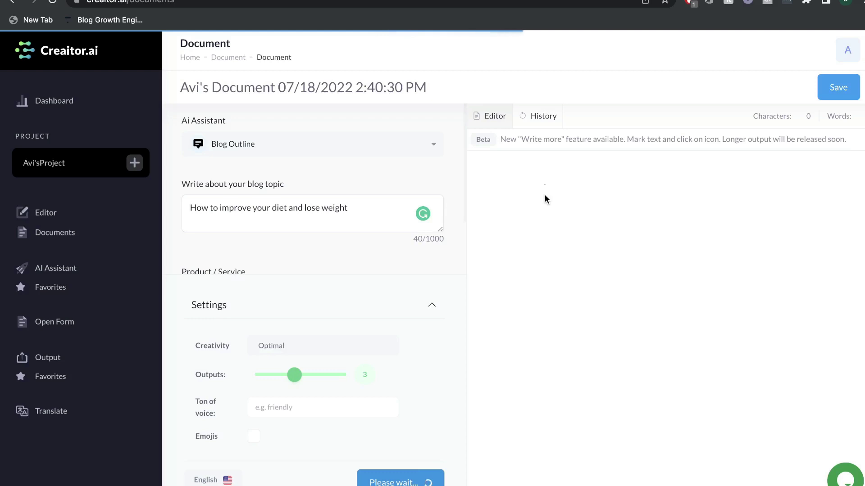
Switch the AI Assistant to Blog Intro and generate an introduction for the same diet topic
left_click(275, 144)
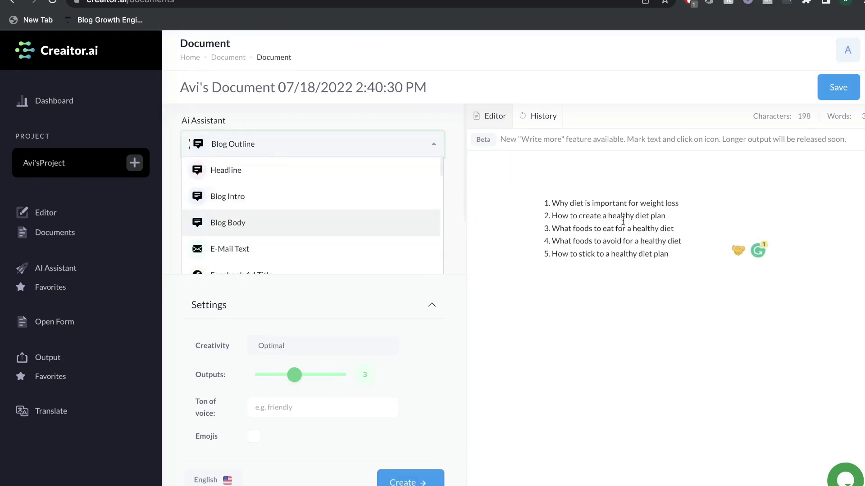
left_click(307, 198)
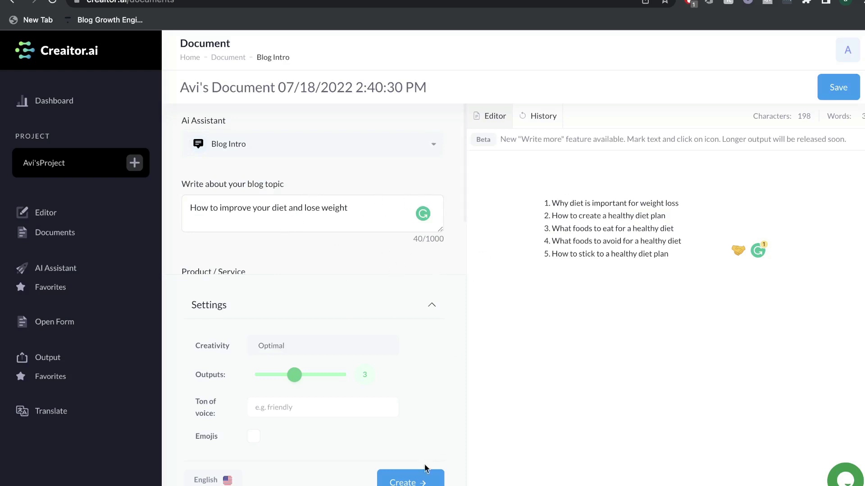
left_click(419, 481)
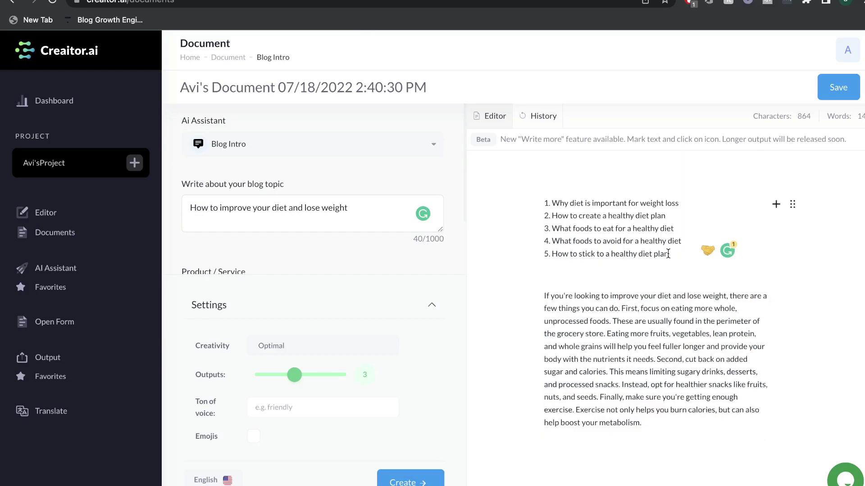
Move the five-point outline below the generated introduction, with each point on its own line
left_click_drag(671, 255, 535, 203)
key("BackSpace")
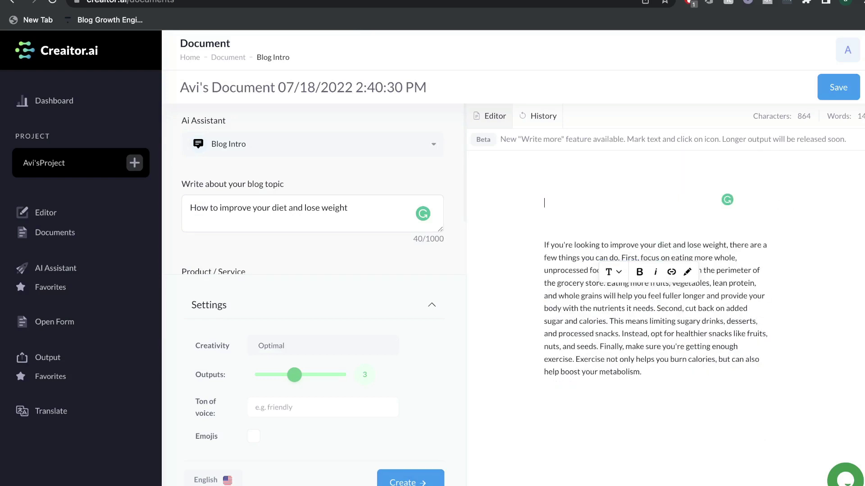
type("1. Why diet is important for weight loss 2. How to create a healthy diet 3. What foods to eat for a healthy diet 4. What foods to avoid for a healthy diet 5. How to stick to a healthy diet plan")
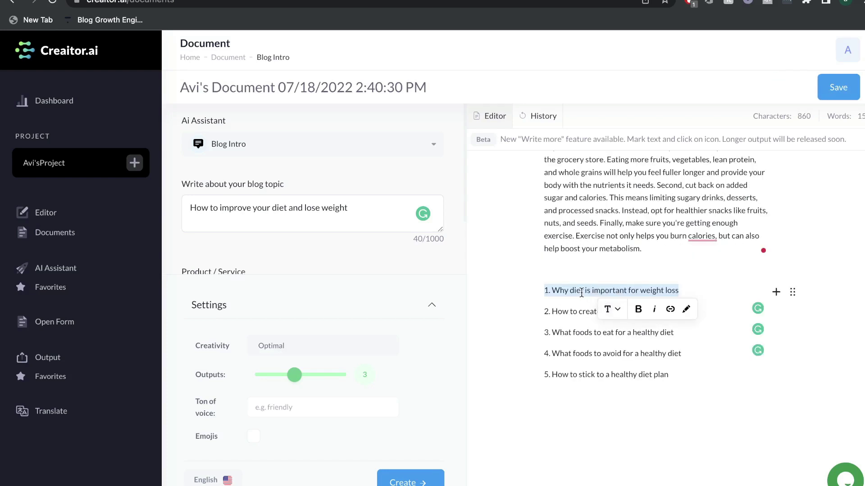
Generate Blog Body text on the topic "Why diet is important for weight loss" and read through the output
triple_click(272, 213)
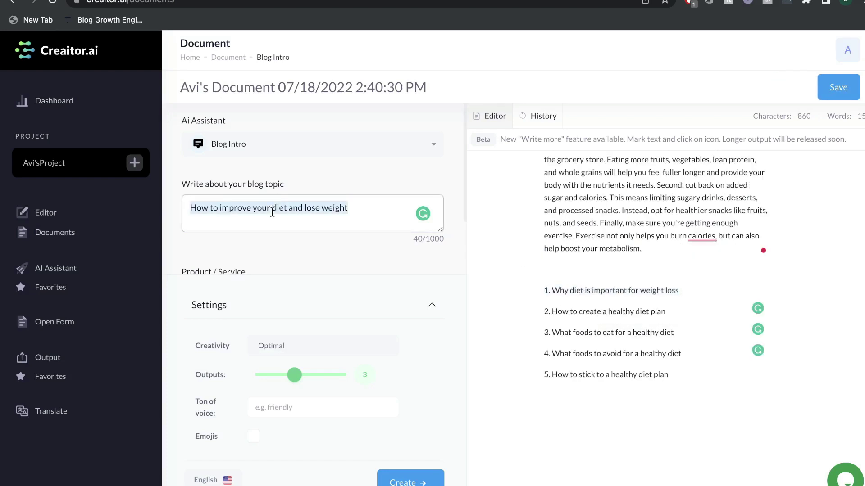
type("1. Why diet is important for weight loss")
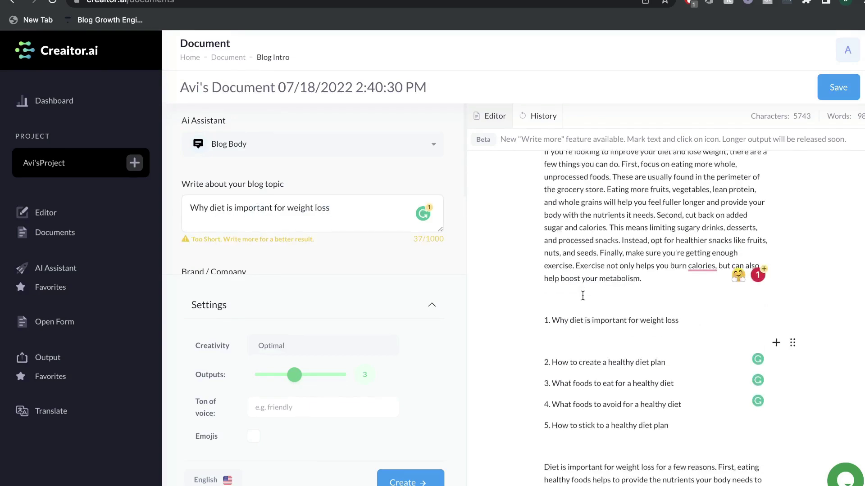
scroll(582, 296, "down", 5)
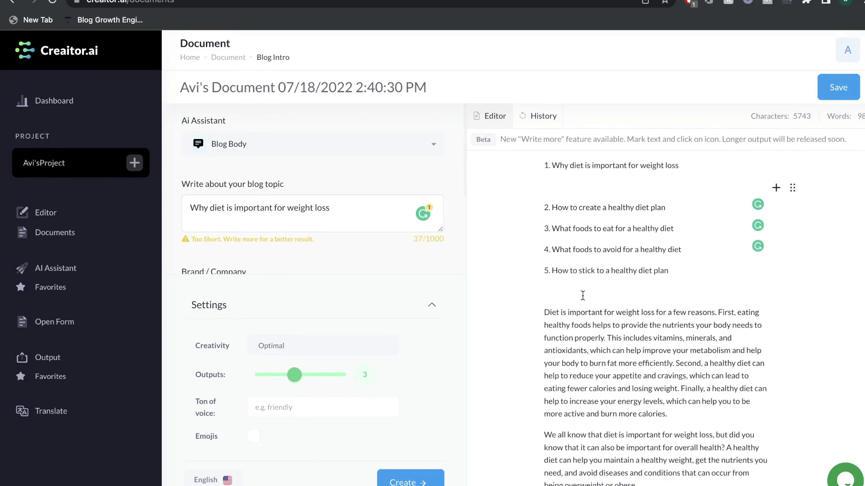
scroll(582, 295, "down", 10)
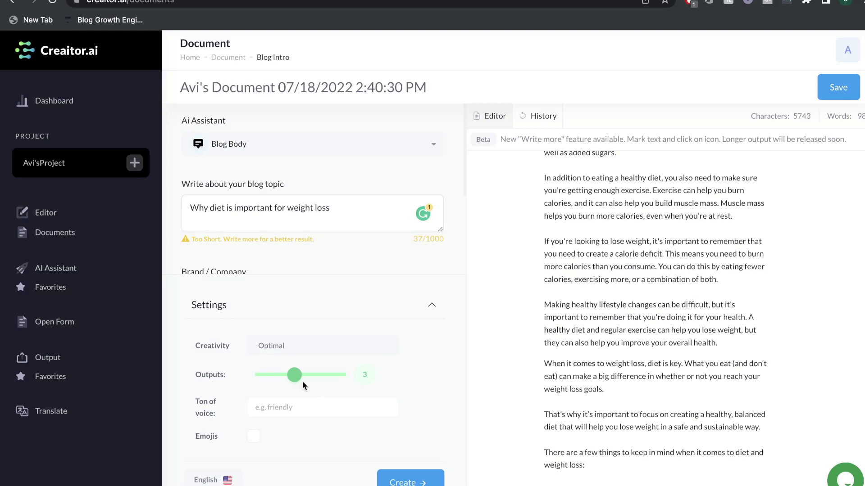
scroll(772, 366, "down", 7)
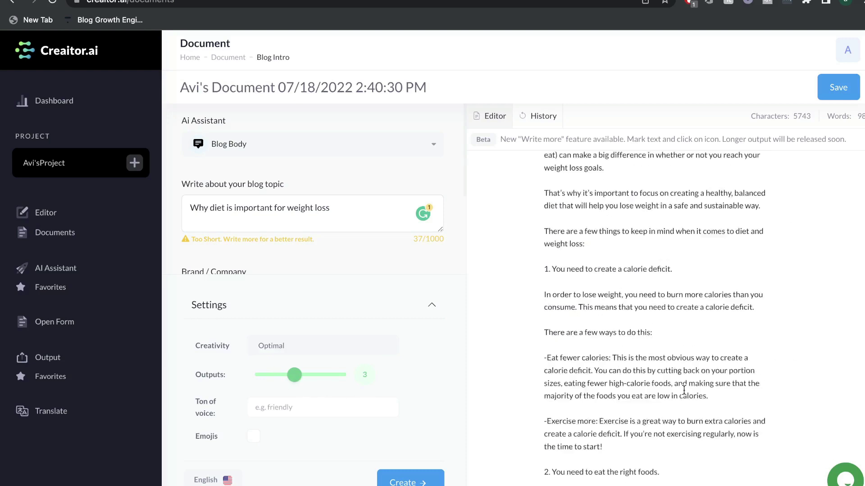
Review the whole Creaitor.ai document, comparing the generated body text with the introduction and the five-point outline
scroll(684, 390, "down", 15)
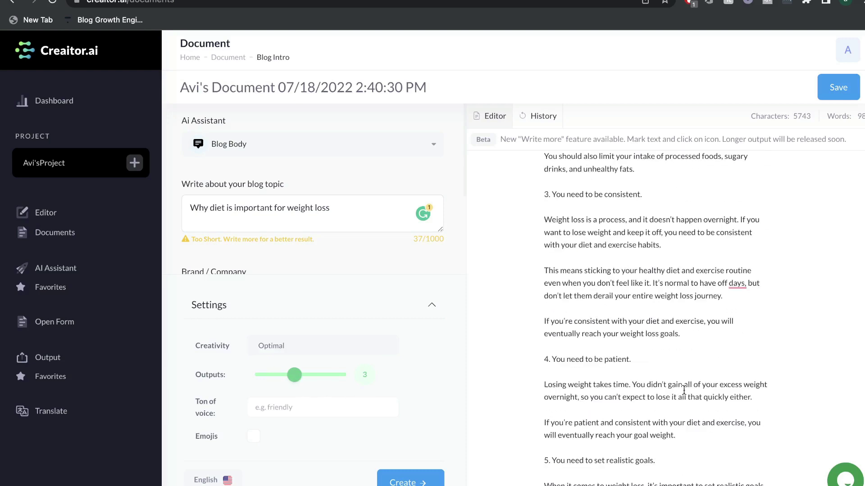
scroll(684, 390, "down", 2)
scroll(684, 390, "up", 10)
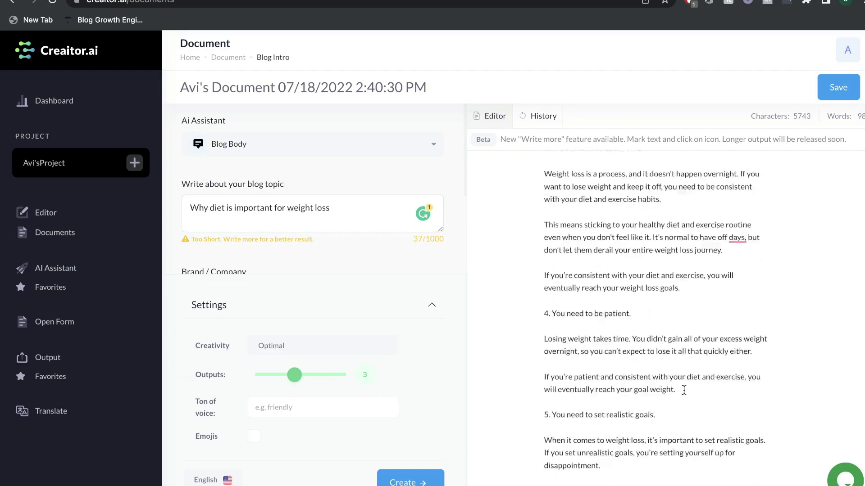
scroll(684, 390, "up", 6)
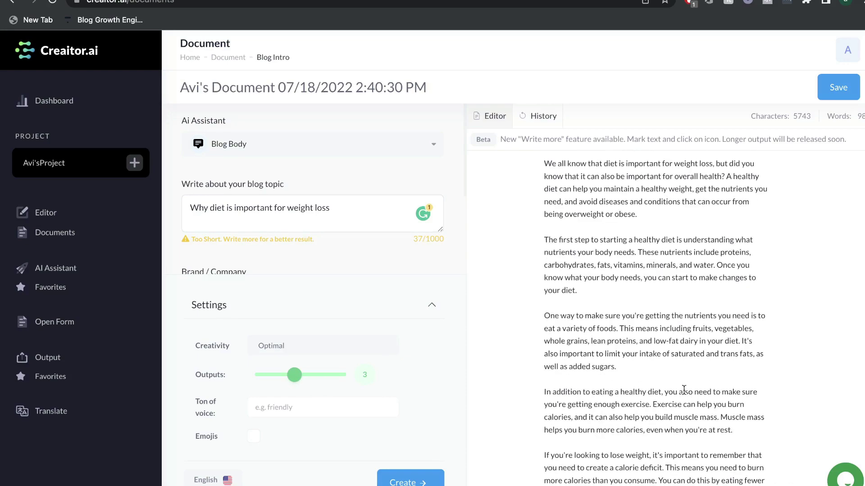
scroll(684, 390, "up", 3)
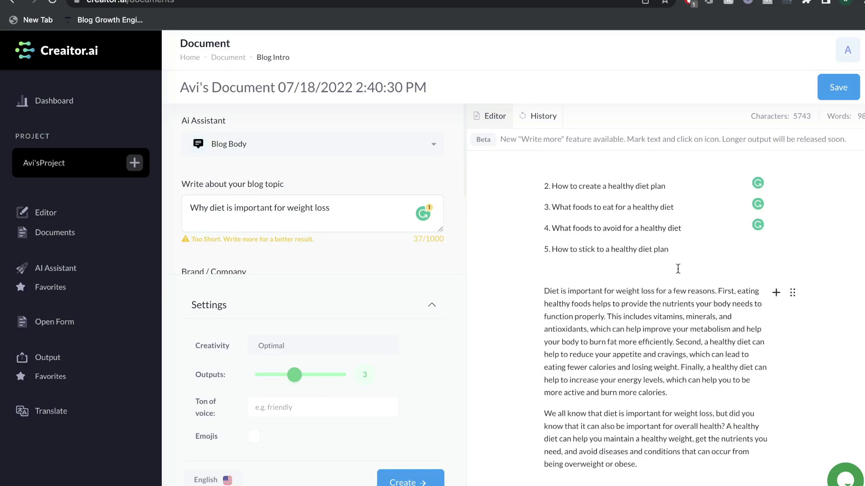
scroll(608, 264, "up", 2)
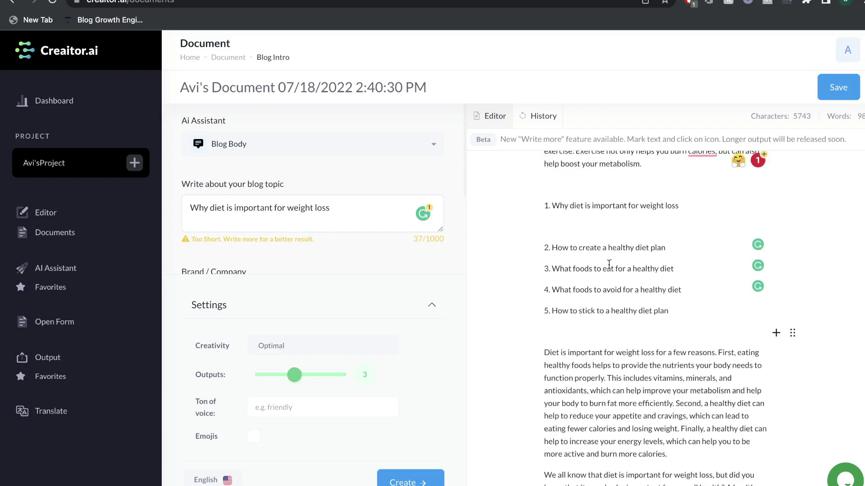
scroll(613, 265, "up", 3)
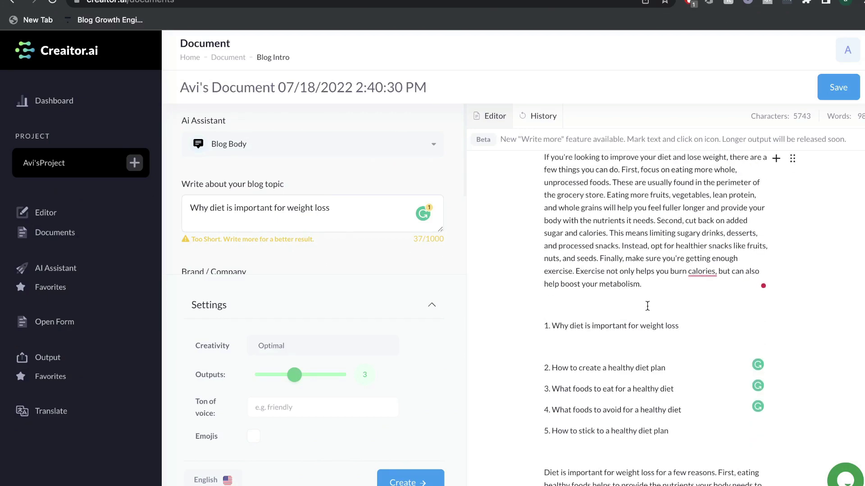
scroll(647, 306, "down", 5)
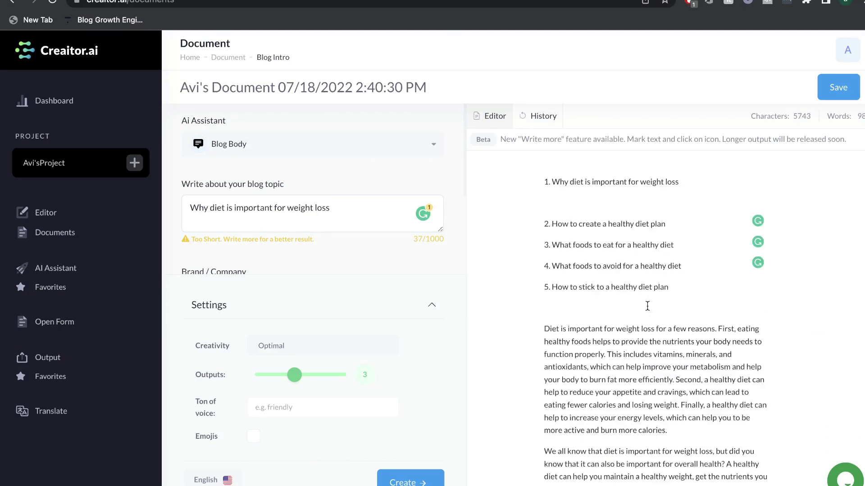
scroll(648, 306, "down", 1)
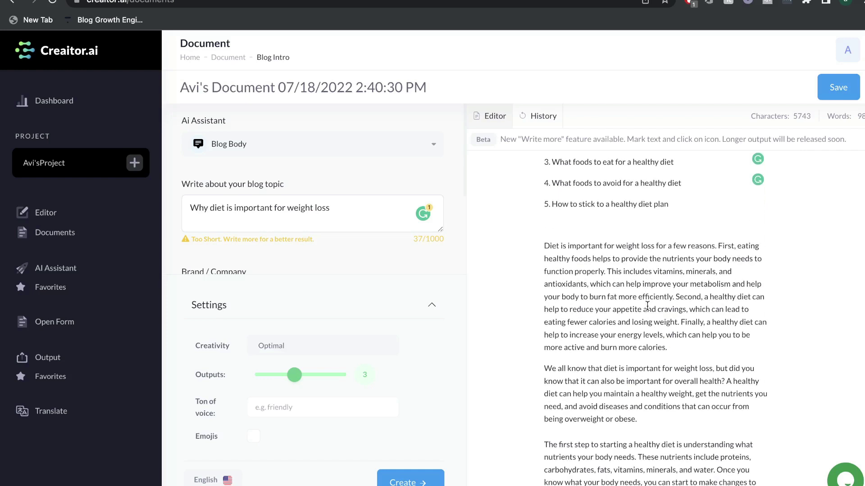
Copy the article title "How to improve your diet and lose weight" into the Article Titles of Wordplay.ai's Title Mode
triple_click(505, 132)
key("super+c")
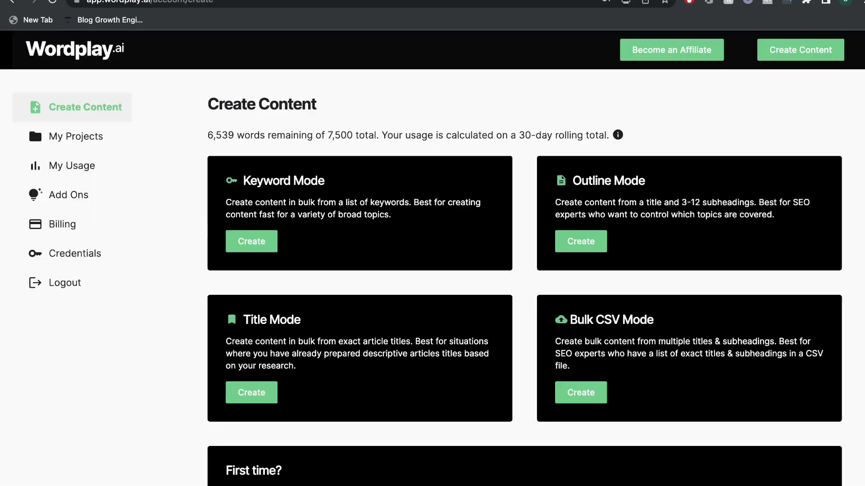
left_click(267, 399)
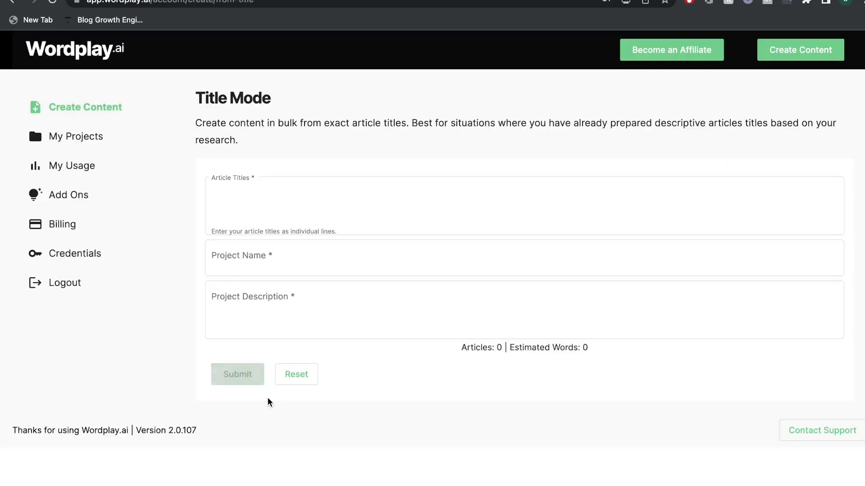
left_click(277, 218)
key("super+v")
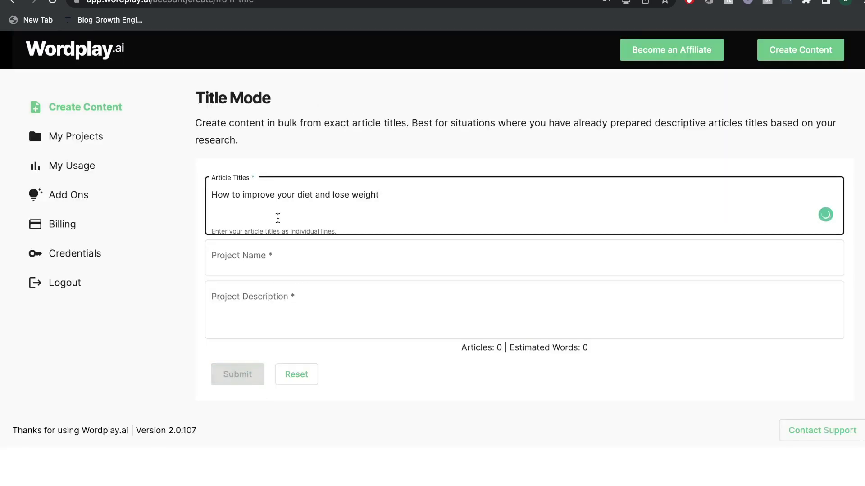
Name the project "Lose weight blog", describe it as "how to imporve your diet and lose weight", and submit it for generation
left_click(305, 255)
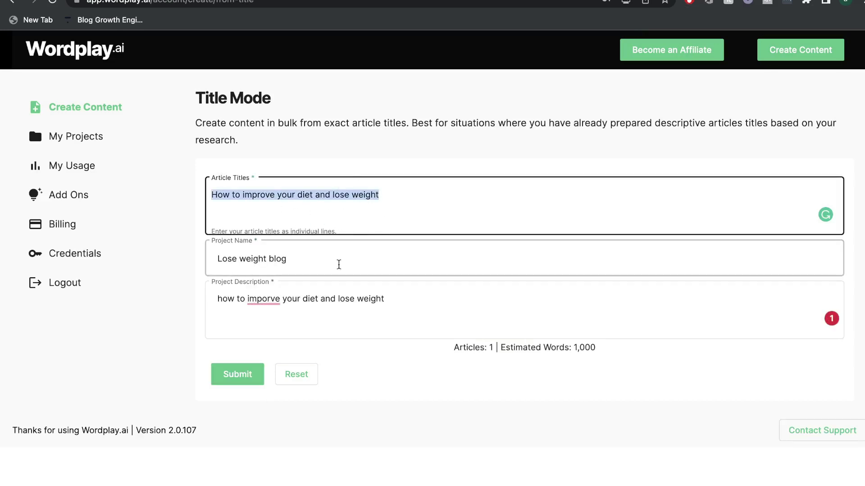
left_click(244, 379)
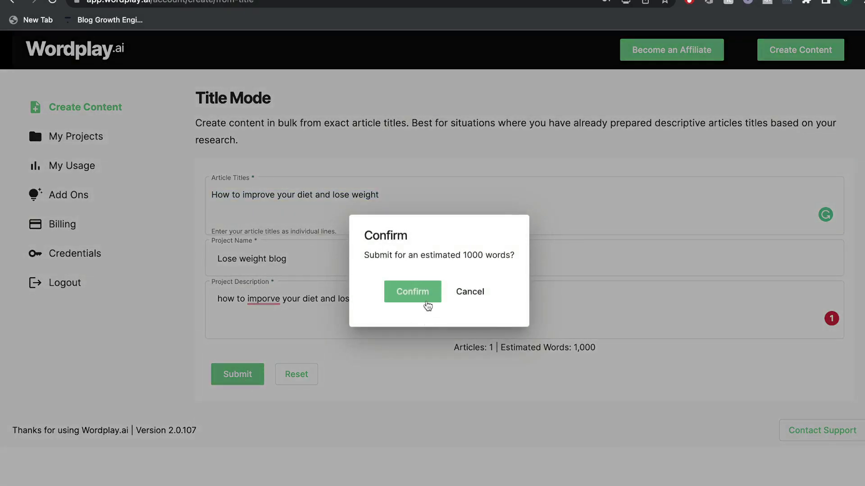
left_click(421, 300)
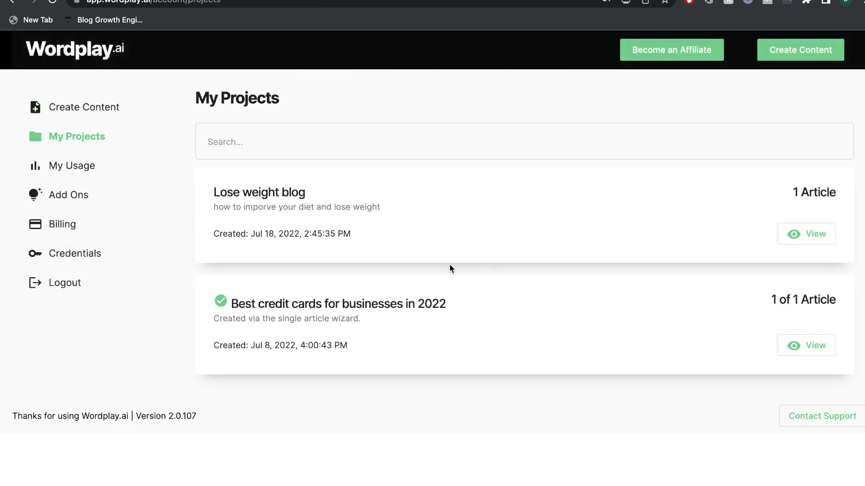
Open the "Lose weight blog" project, preview its article, and read it through to the conclusion
left_click(553, 221)
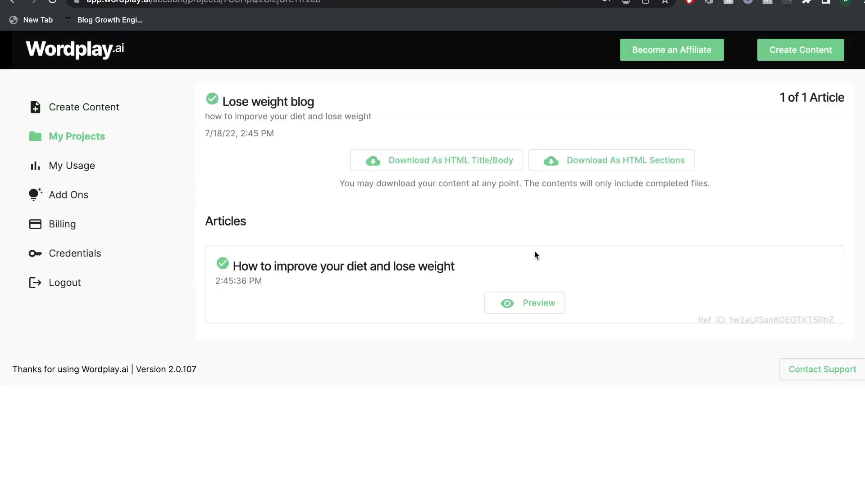
left_click(522, 302)
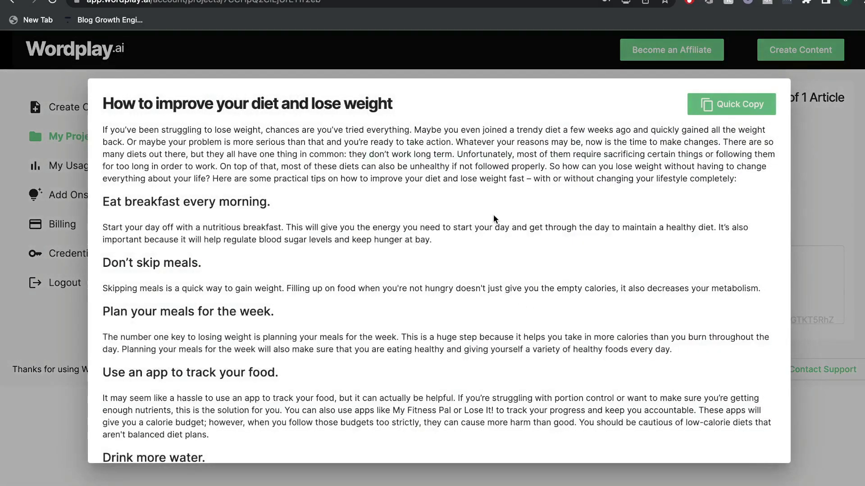
scroll(492, 217, "down", 5)
scroll(493, 218, "up", 4)
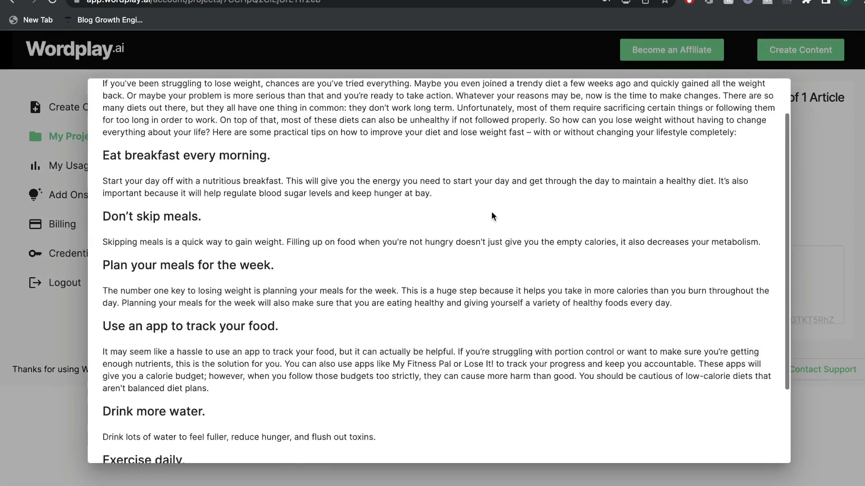
scroll(492, 217, "down", 4)
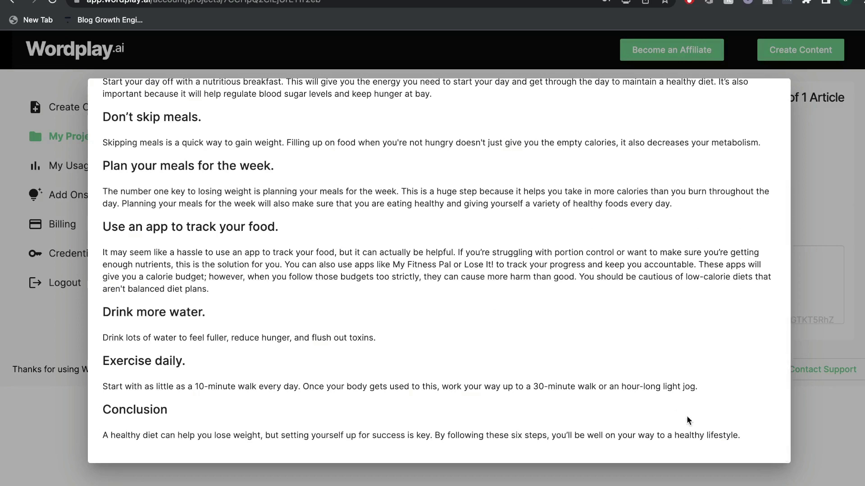
Count the words of the previewed diet article with Word Counter Plus, and recheck its closing sections
left_click_drag(750, 439, 240, 205)
left_click(240, 205)
left_click_drag(743, 438, 212, 106)
right_click(181, 166)
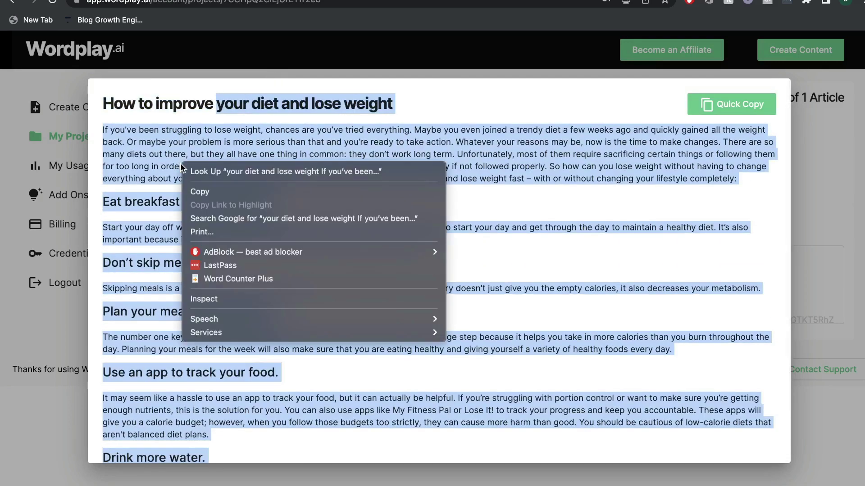
left_click(240, 279)
left_click(446, 189)
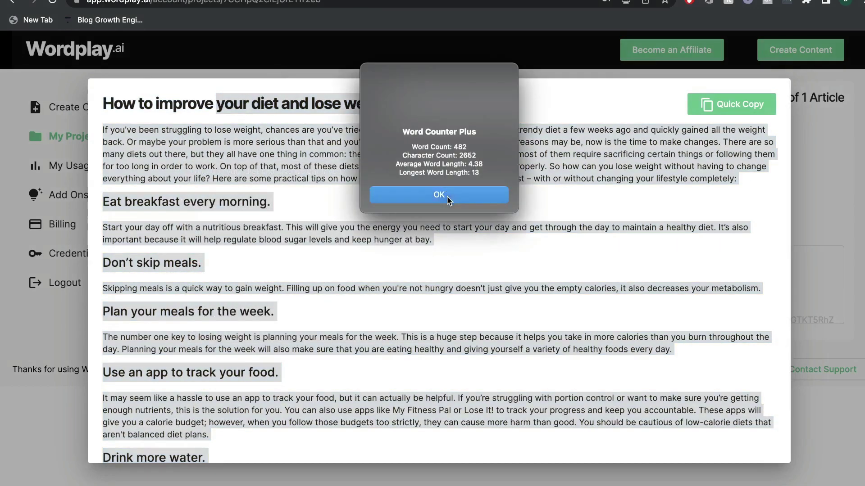
left_click(448, 198)
scroll(622, 282, "down", 5)
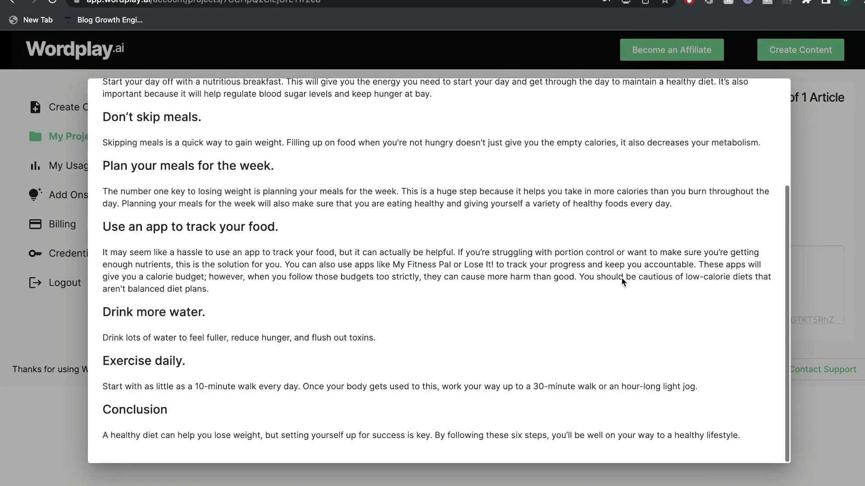
left_click_drag(741, 437, 103, 226)
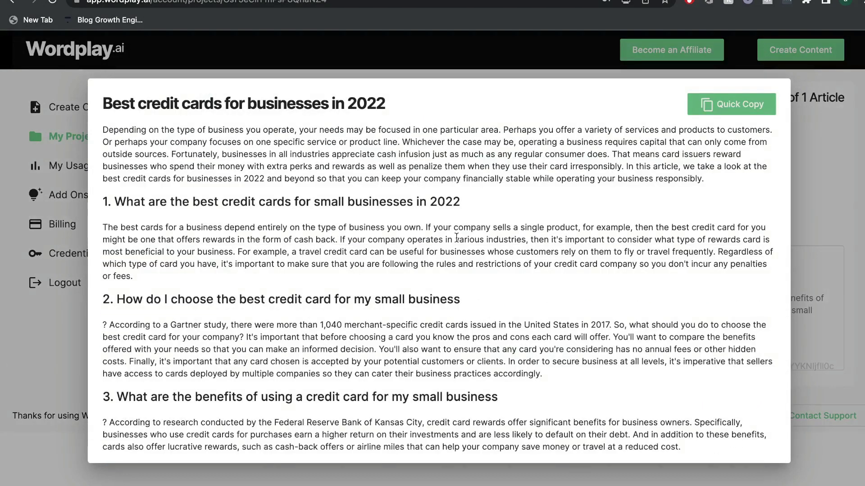
Read the preview of "Best credit cards for businesses in 2022" to its last section and close it
scroll(456, 241, "down", 8)
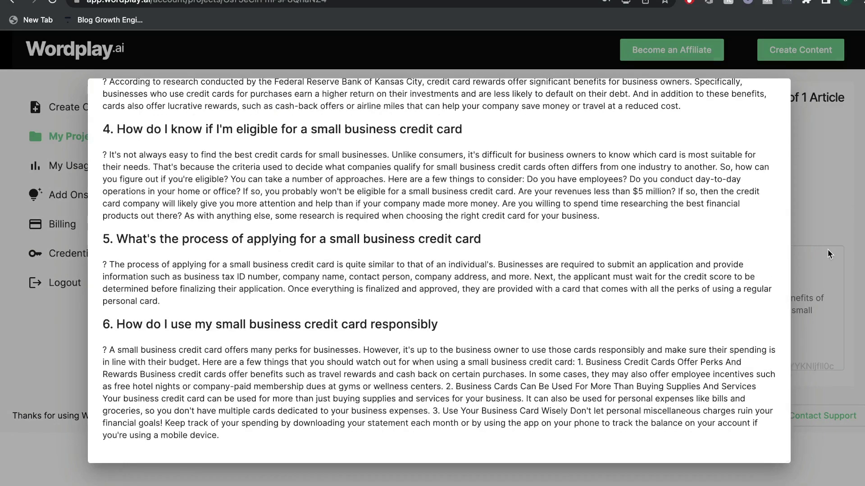
left_click(829, 254)
left_click(90, 170)
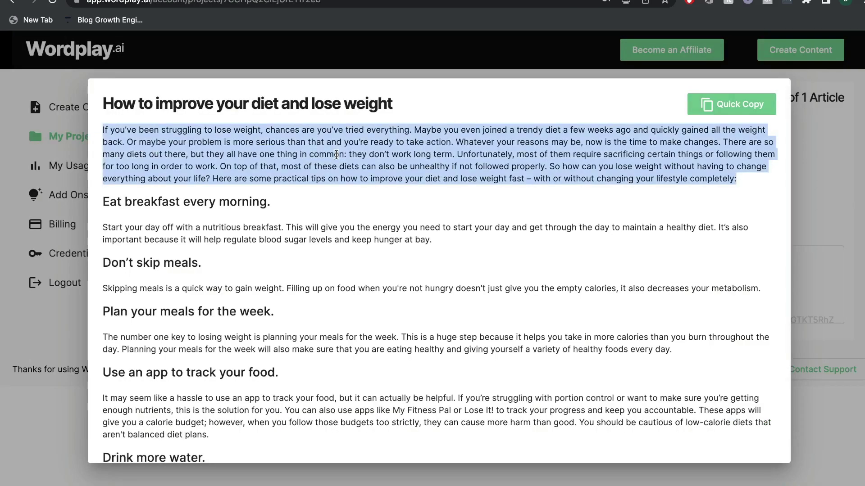
Reread the preview of "How to improve your diet and lose weight" from its introduction through the conclusion
scroll(336, 155, "down", 1)
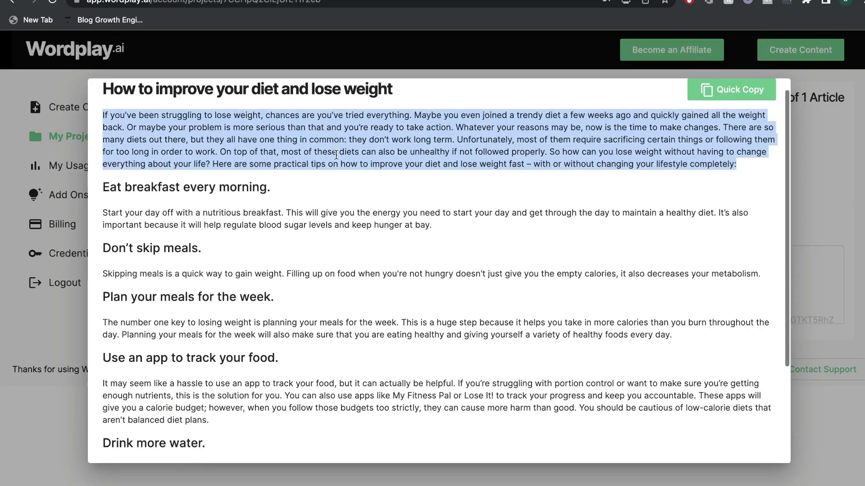
scroll(336, 155, "down", 5)
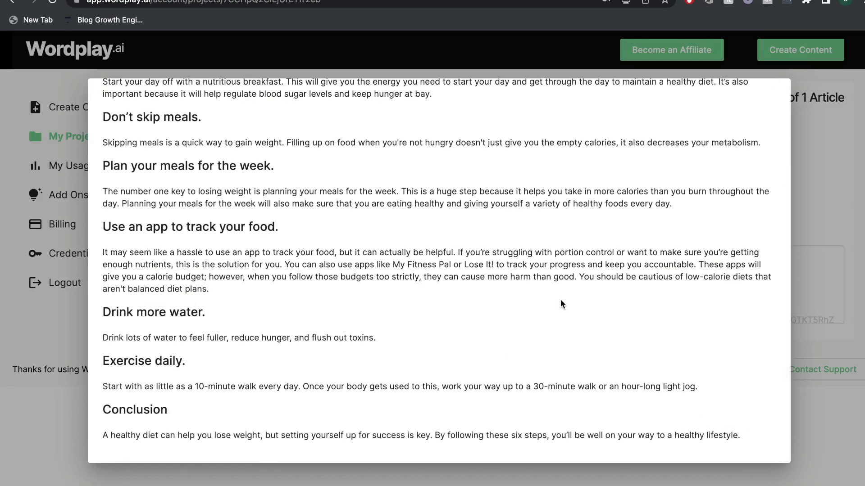
scroll(563, 303, "up", 1)
scroll(563, 302, "down", 1)
scroll(533, 344, "up", 6)
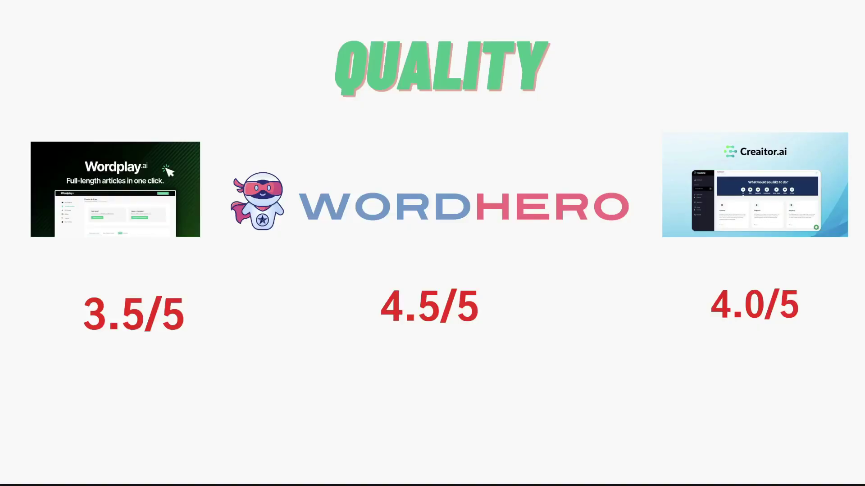